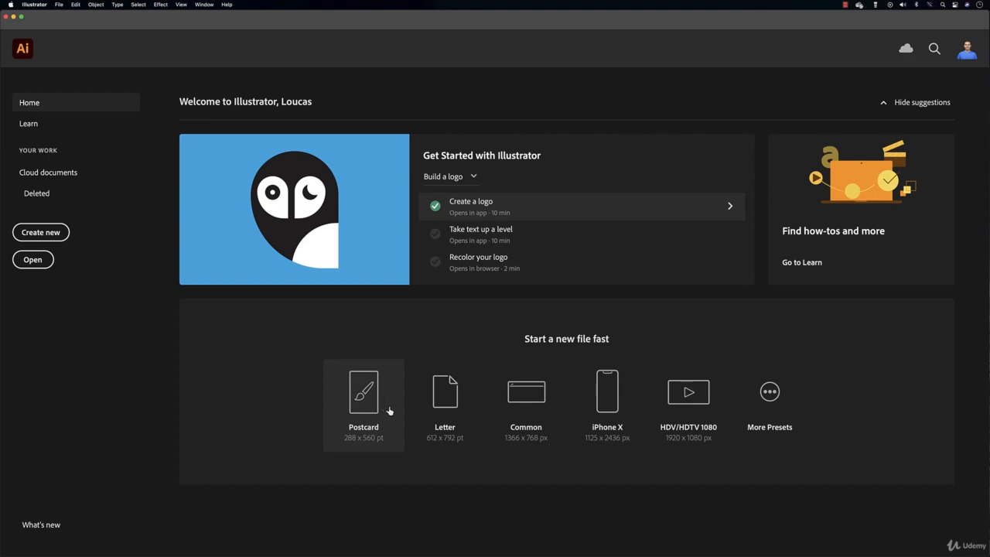
# Create a new Postcard document and turn its artboard to landscape, 560 × 288 pt
pyautogui.click(364, 408)
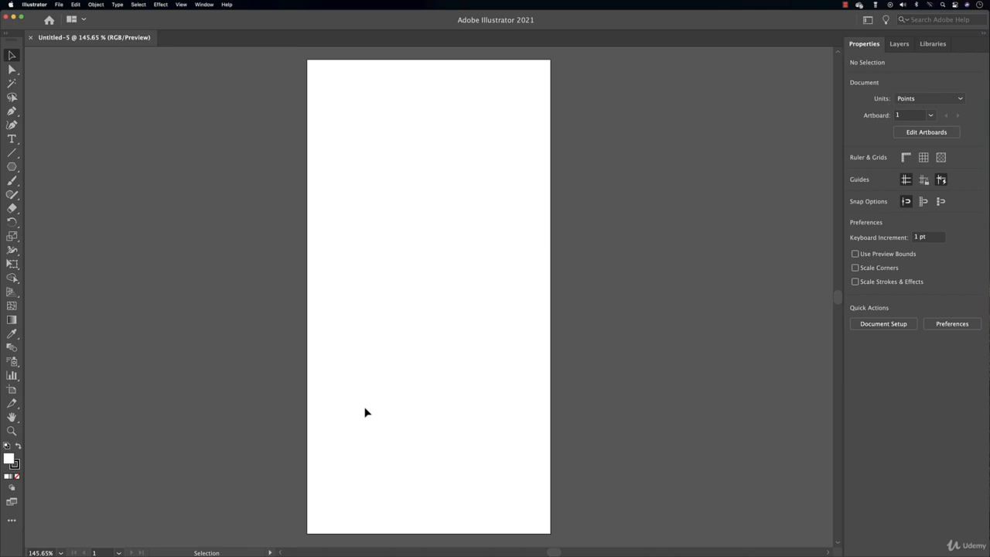
pyautogui.click(927, 132)
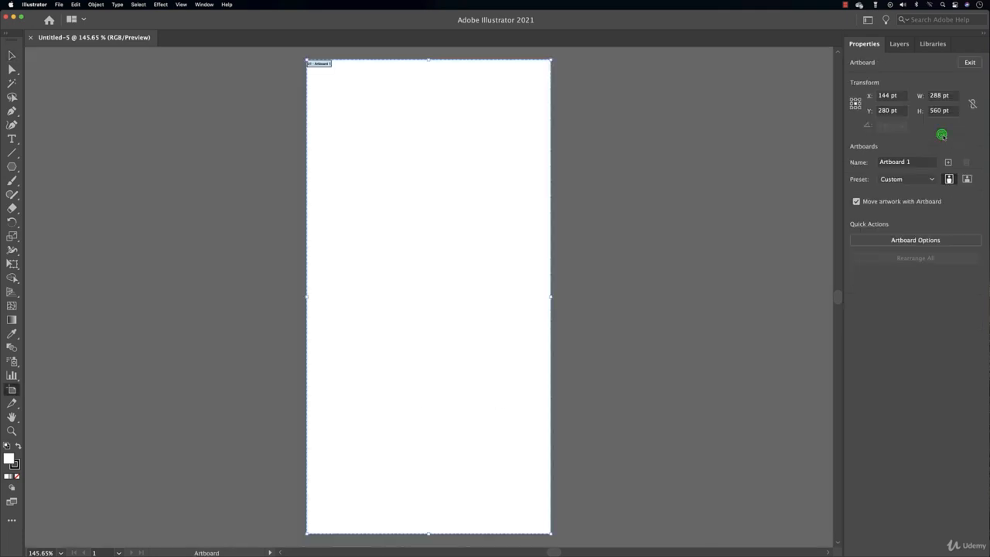
pyautogui.click(967, 179)
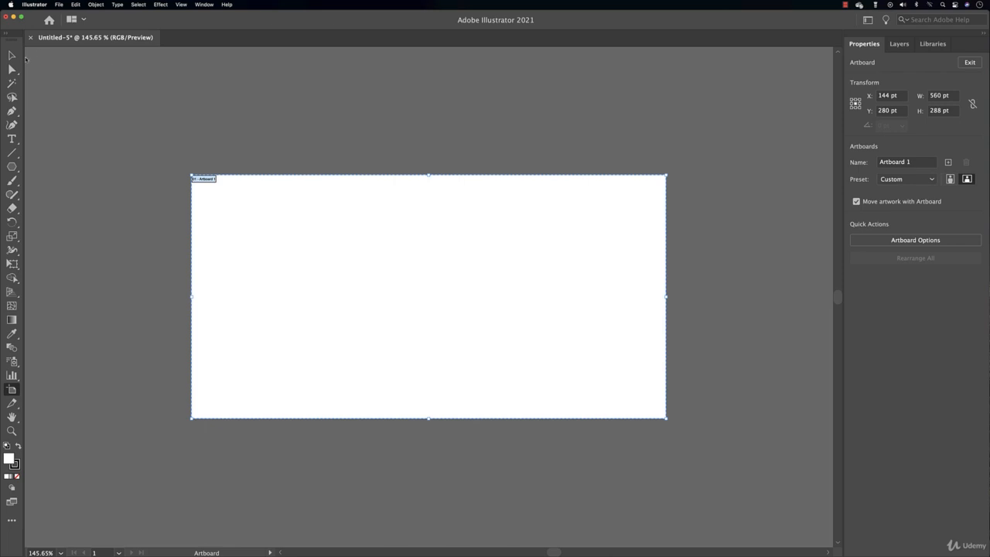
pyautogui.click(12, 55)
pyautogui.click(444, 97)
# Switch document units to inches and set the artboard width to 5.5 in (height 4 in), zoomed to 200%
pyautogui.click(929, 99)
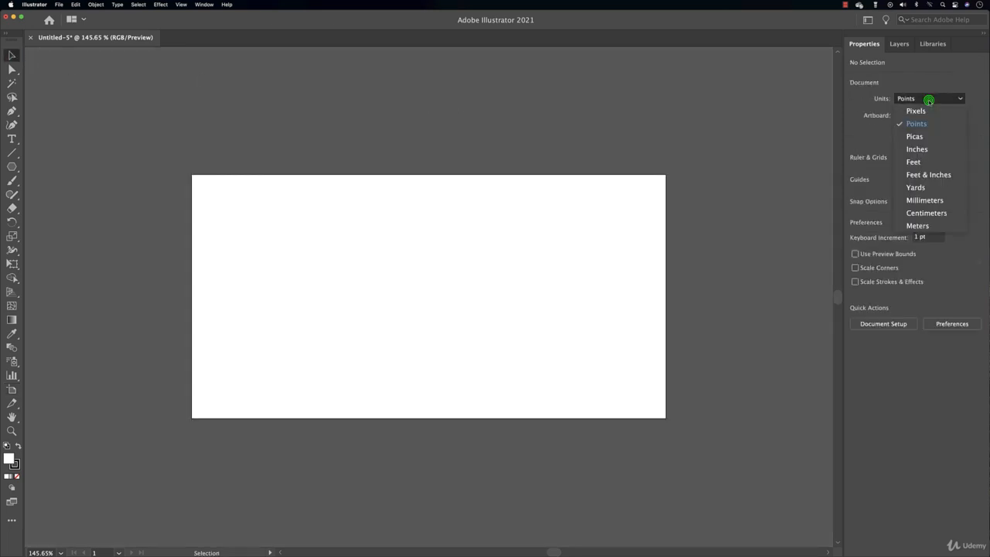
pyautogui.click(921, 149)
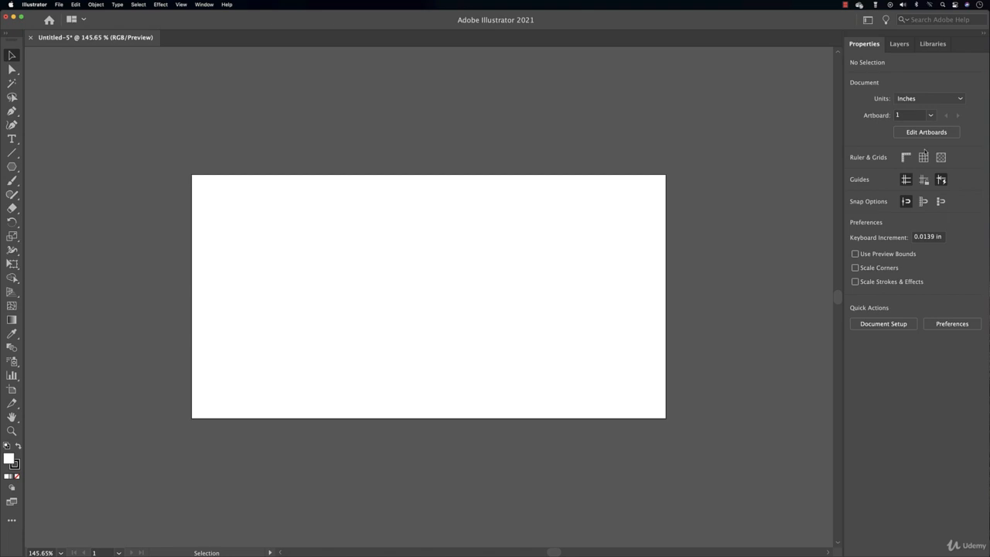
pyautogui.click(929, 133)
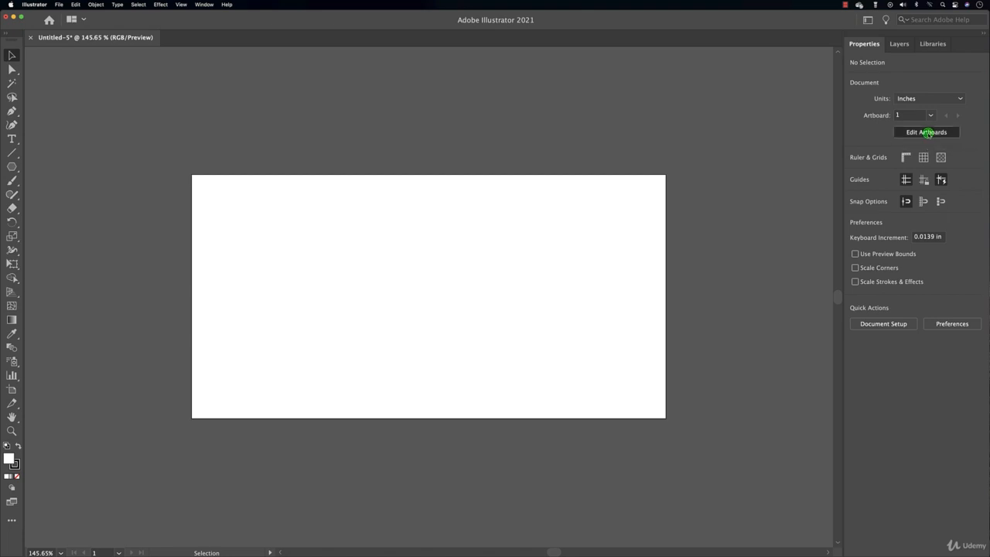
pyautogui.doubleClick(947, 95)
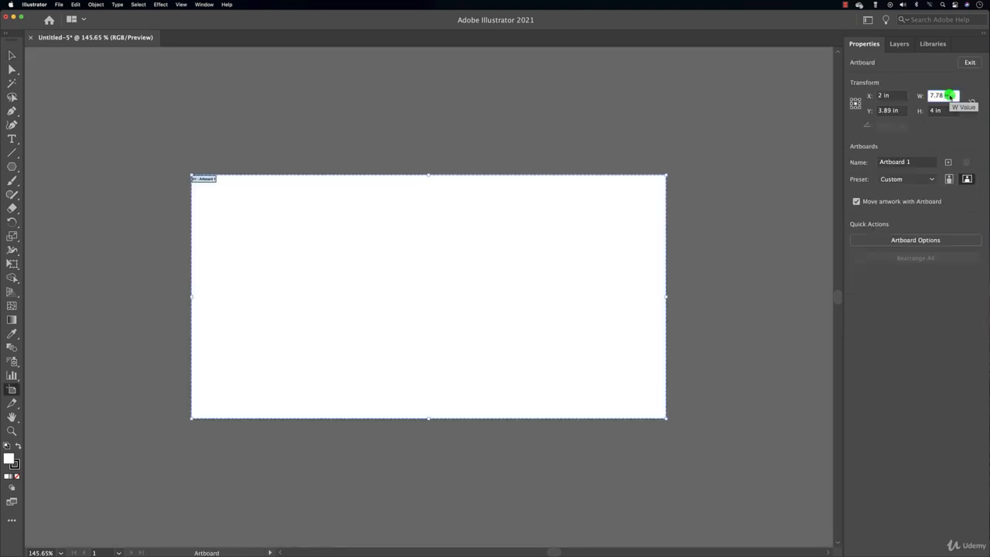
pyautogui.click(964, 97)
pyautogui.tripleClick(956, 96)
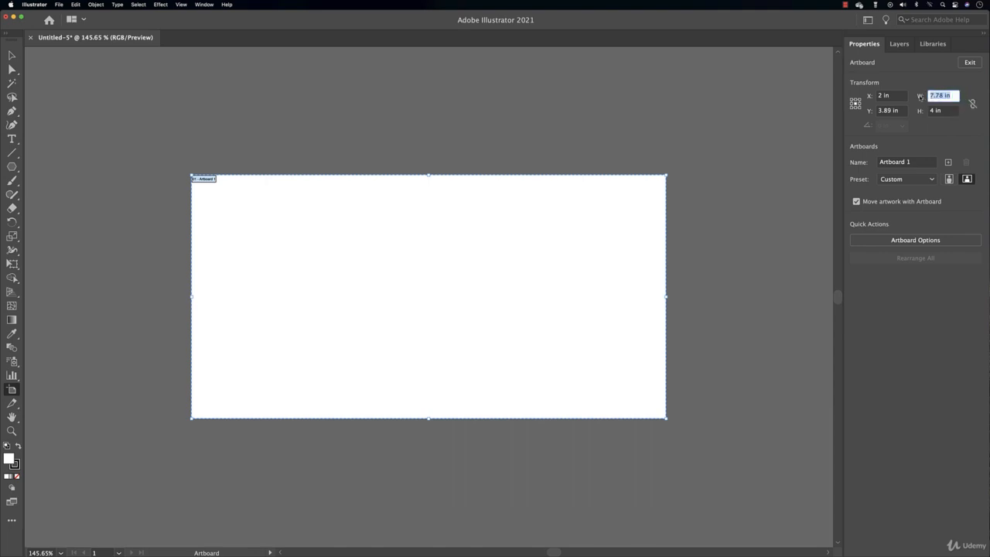
pyautogui.write('5.5')
pyautogui.press('Tab')
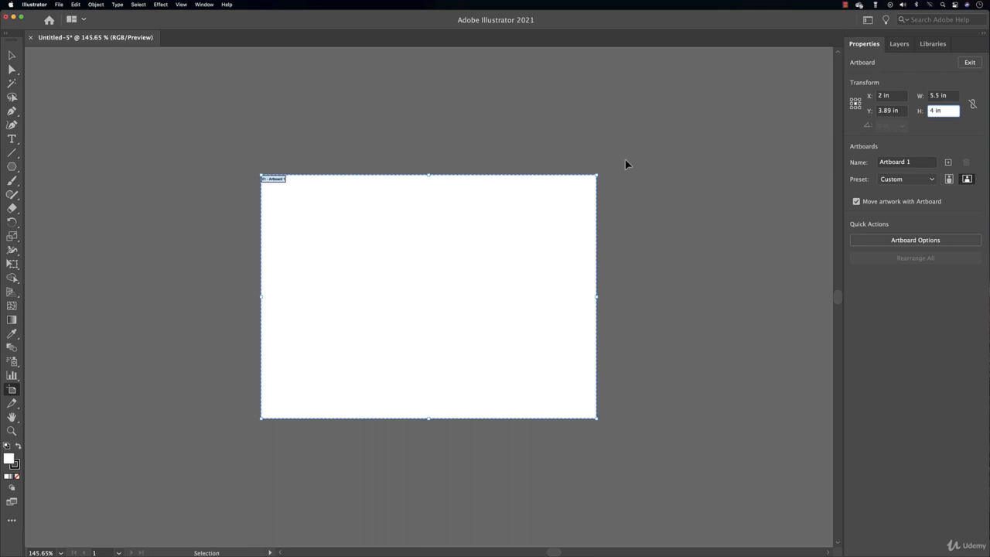
pyautogui.press('super+equal')
pyautogui.press('super+equal')
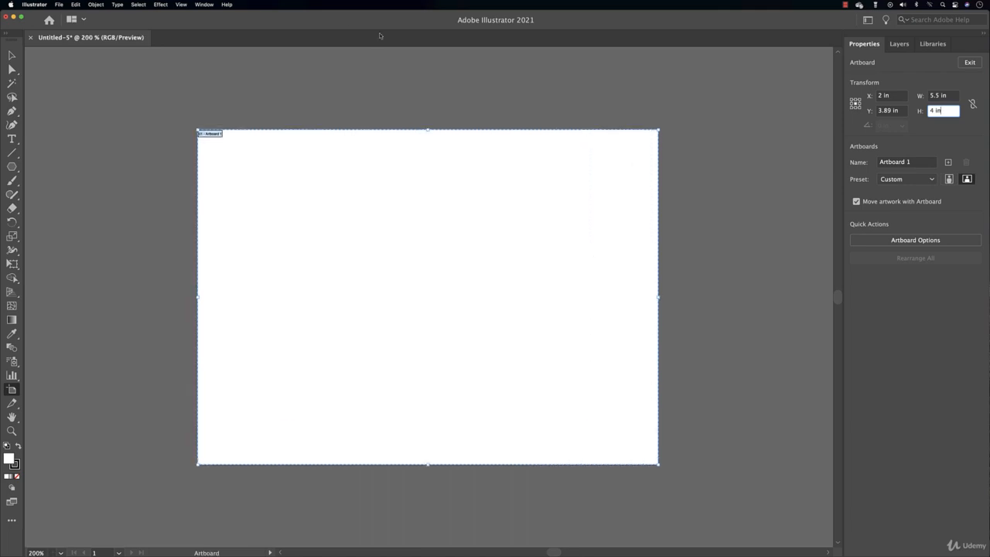
pyautogui.click(11, 55)
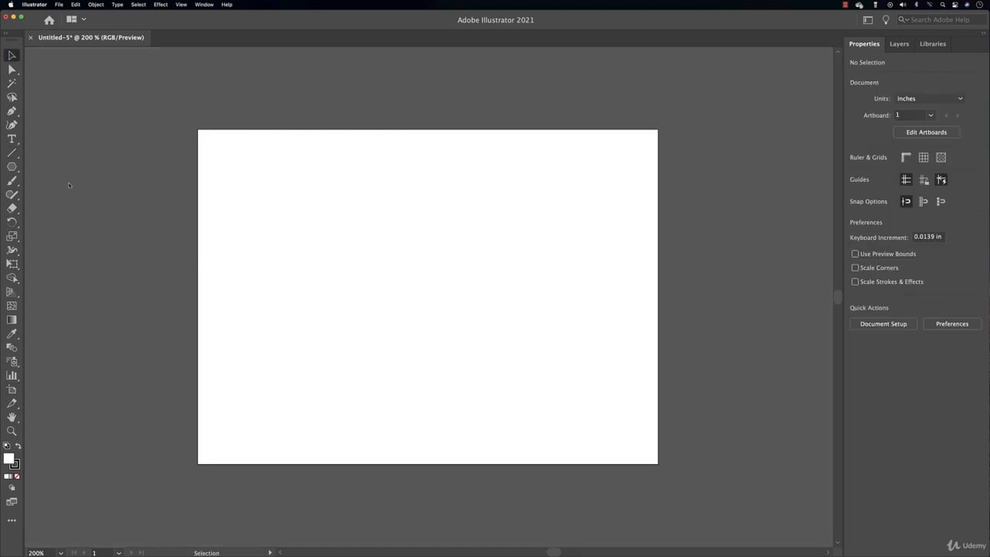
# Draw a vertical line down the artboard, center it, then shift it to X 3.25 in by adding .5
pyautogui.click(12, 152)
pyautogui.moveTo(425, 113); pyautogui.dragTo(425, 478)
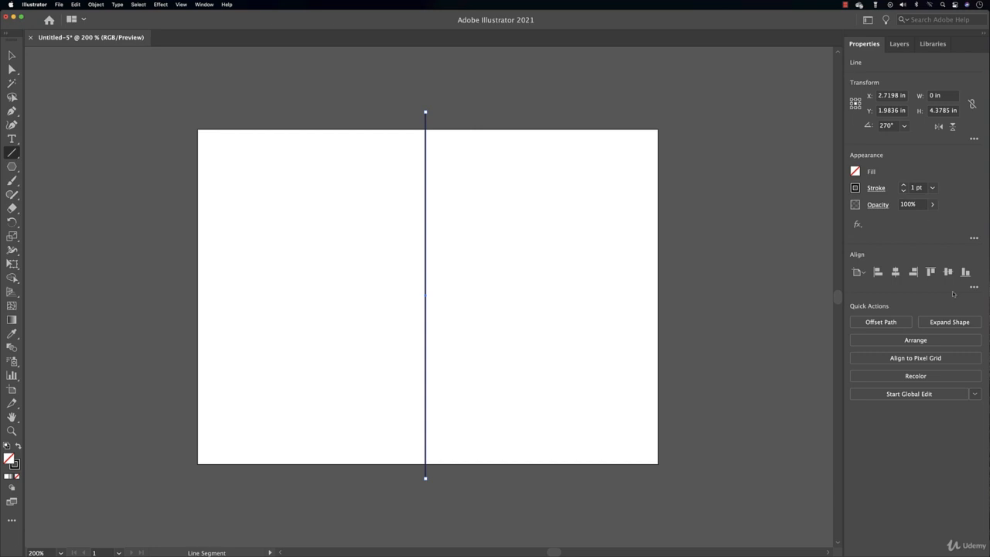
pyautogui.click(895, 272)
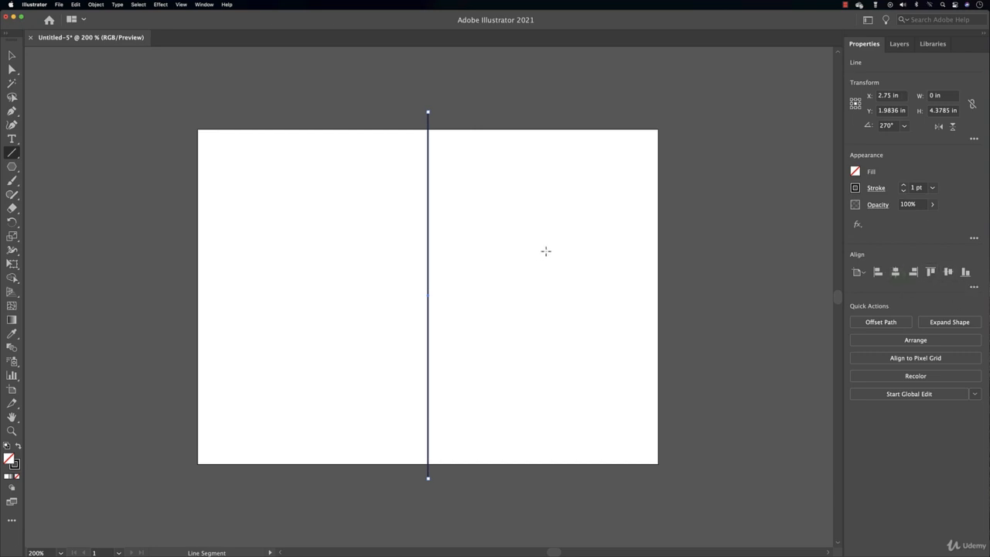
pyautogui.click(901, 96)
pyautogui.write('+.5')
pyautogui.press('Return')
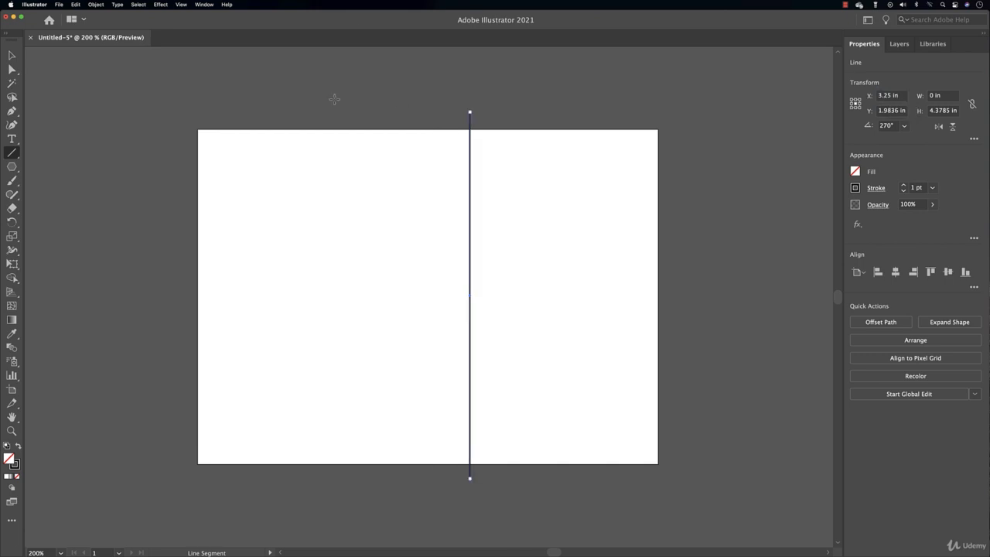
pyautogui.click(12, 56)
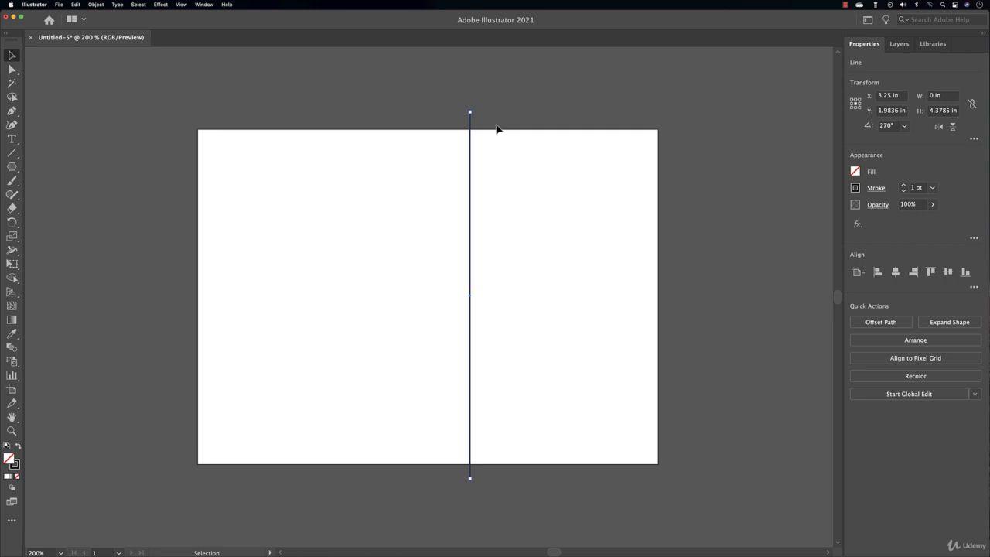
# Draw a rectangle from the artboard's top-left to the line's bottom, with 0 pt stroke
pyautogui.click(14, 166)
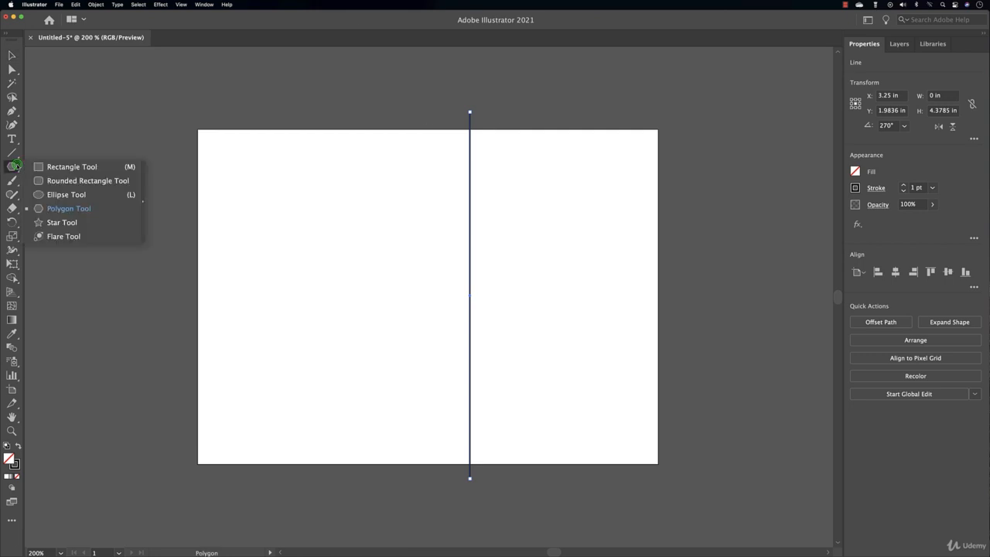
pyautogui.click(54, 166)
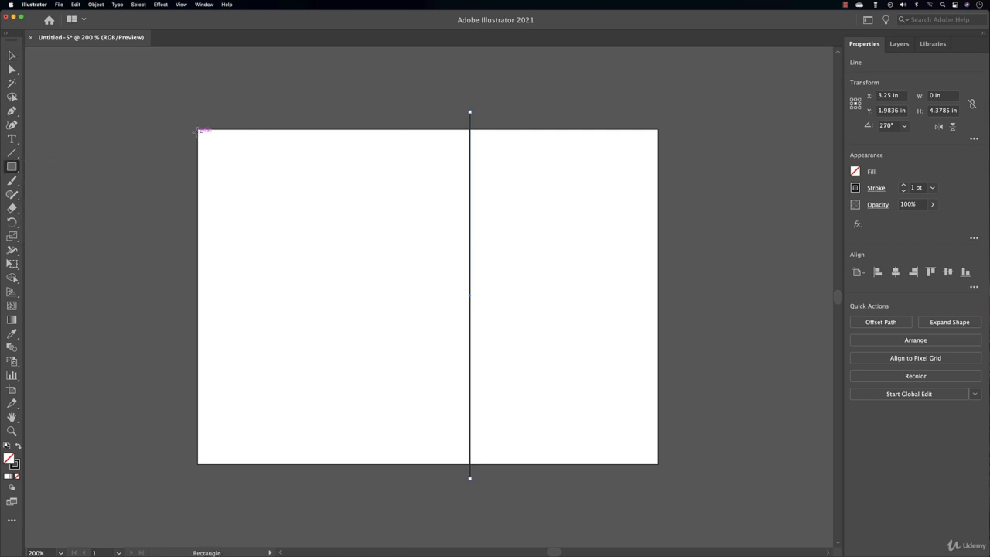
pyautogui.moveTo(198, 129); pyautogui.dragTo(469, 464)
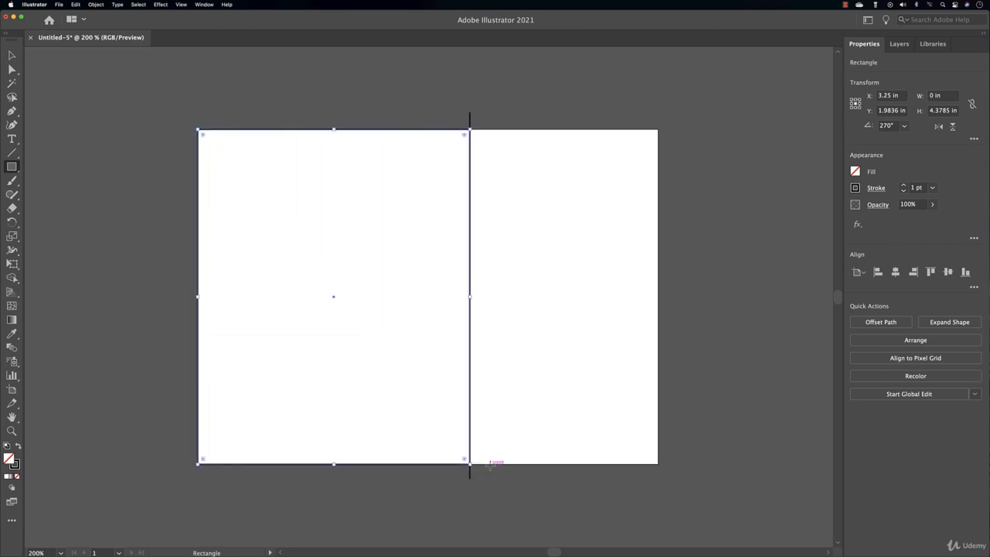
pyautogui.click(903, 190)
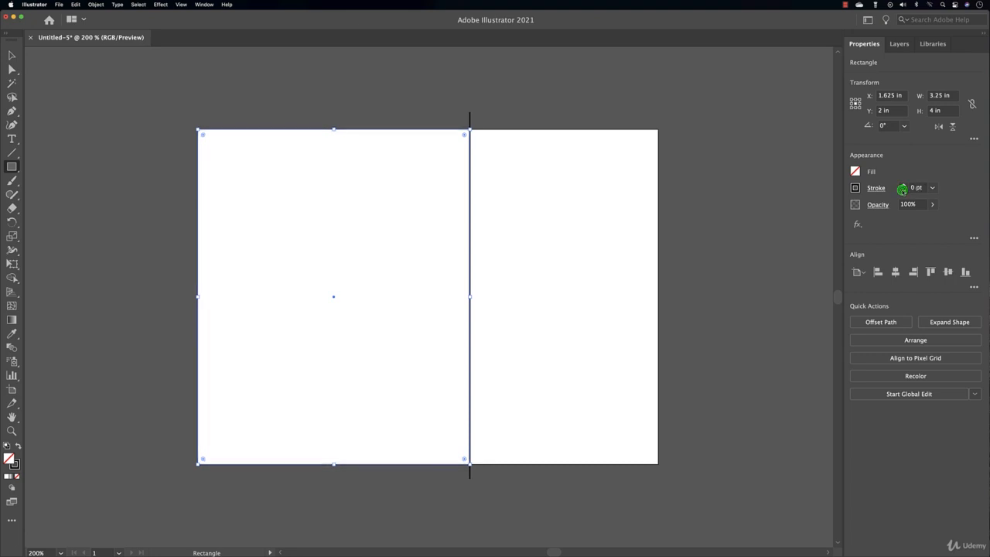
# Give the rectangle a golden-yellow F2C211 fill, mixed from RGB values
pyautogui.click(855, 171)
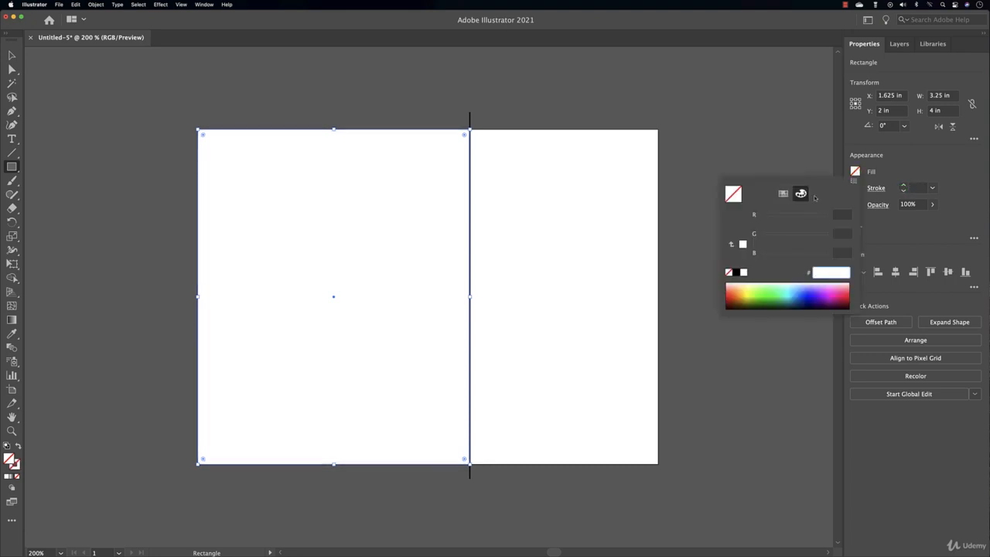
pyautogui.click(783, 194)
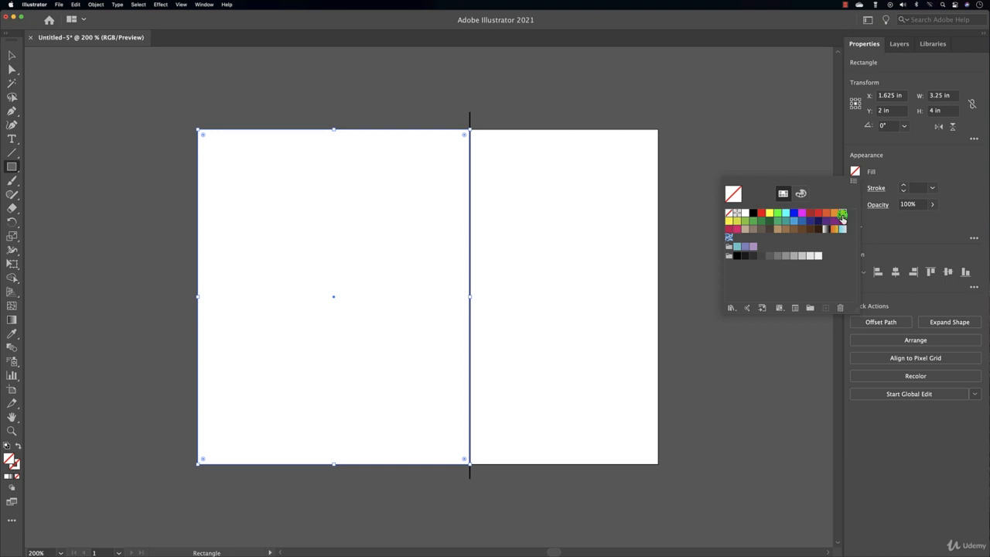
pyautogui.click(842, 219)
pyautogui.click(801, 194)
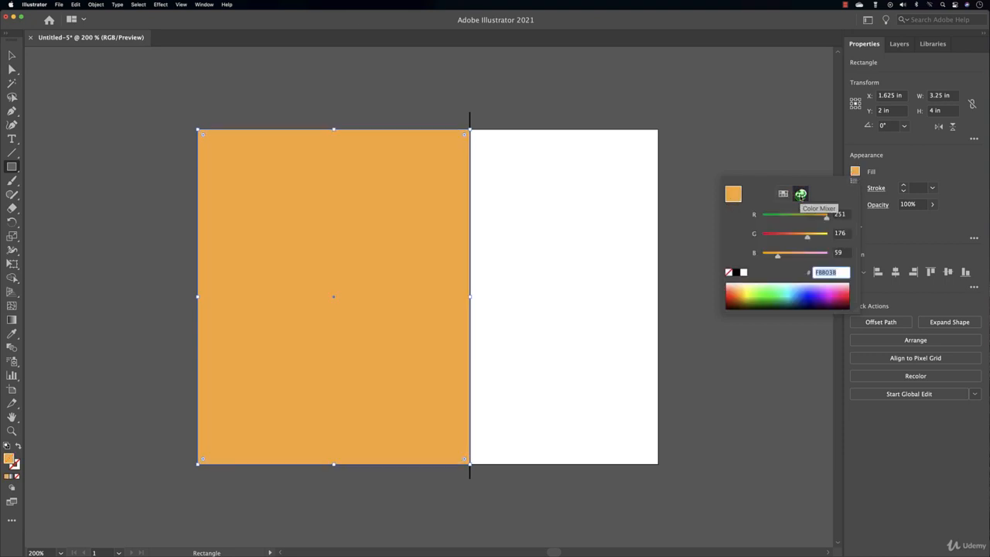
pyautogui.moveTo(829, 222)
pyautogui.mouseDown()
pyautogui.moveTo(768, 256)
pyautogui.moveTo(813, 238)
pyautogui.moveTo(824, 219)
pyautogui.mouseUp()
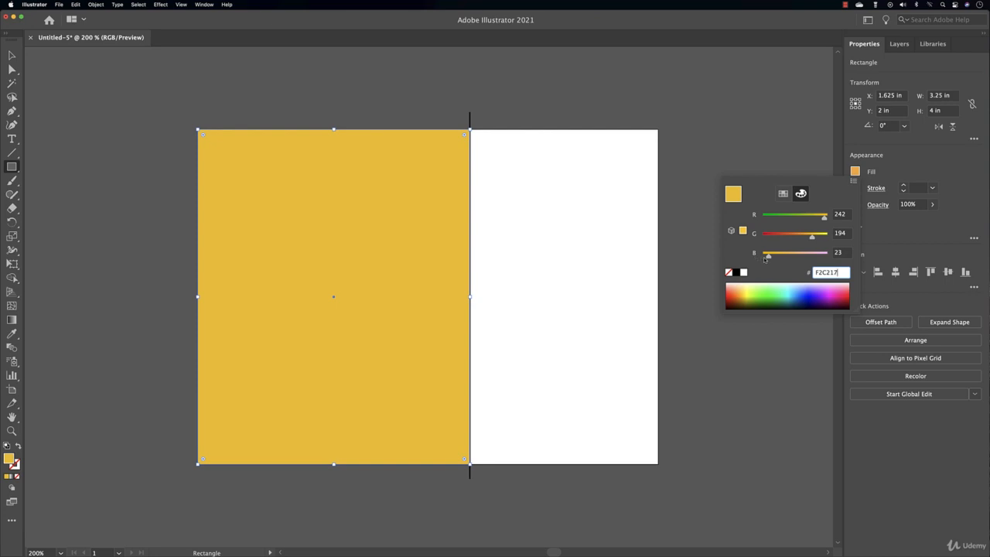
pyautogui.moveTo(766, 259); pyautogui.dragTo(768, 260)
pyautogui.click(11, 56)
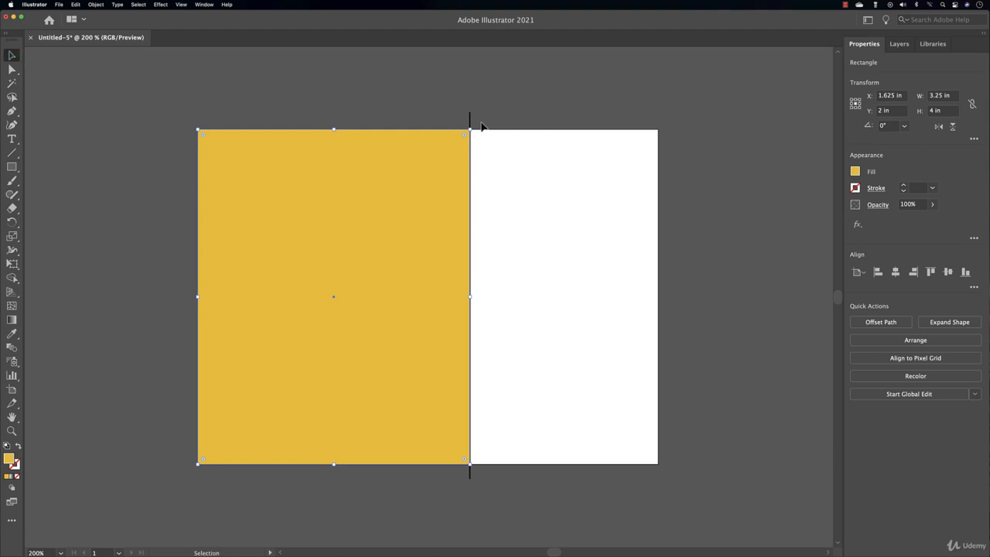
pyautogui.click(470, 118)
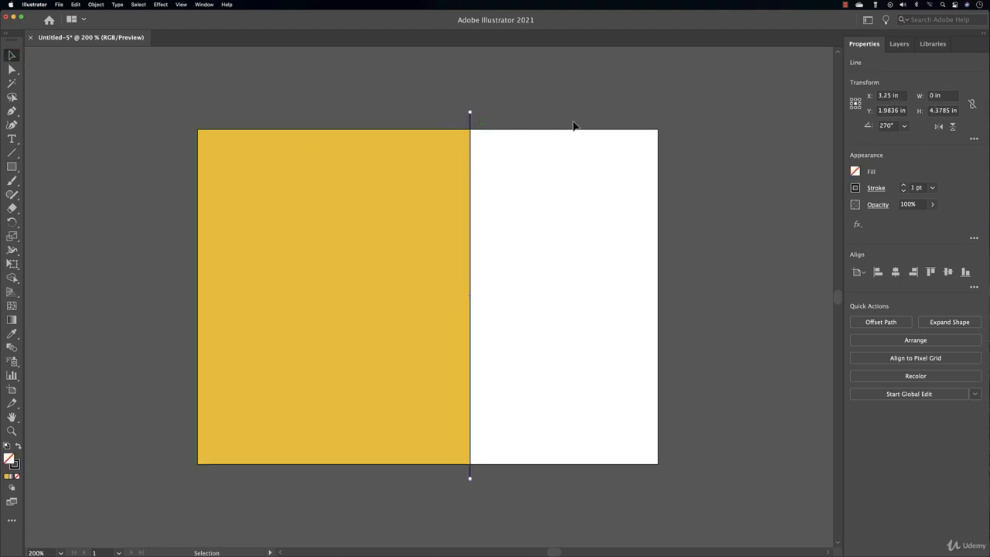
# Lock Layer 1 and add an empty Layer 2 above it, switching to a black fill
pyautogui.click(574, 125)
pyautogui.click(897, 44)
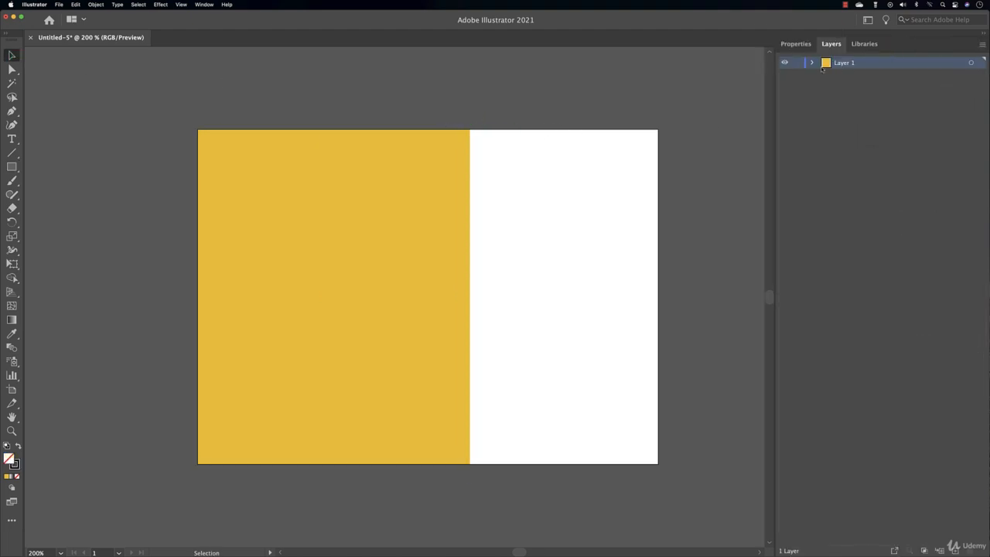
pyautogui.click(797, 62)
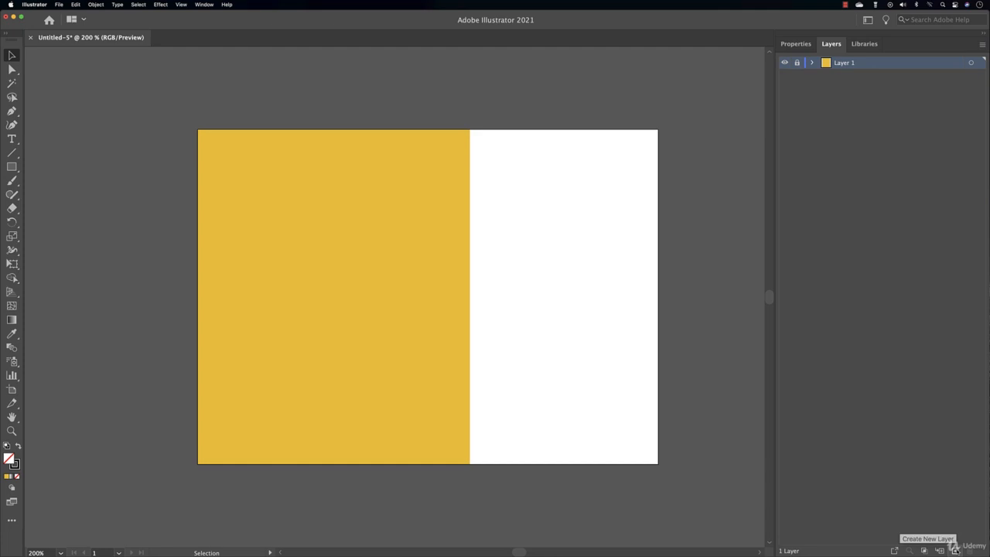
pyautogui.click(956, 550)
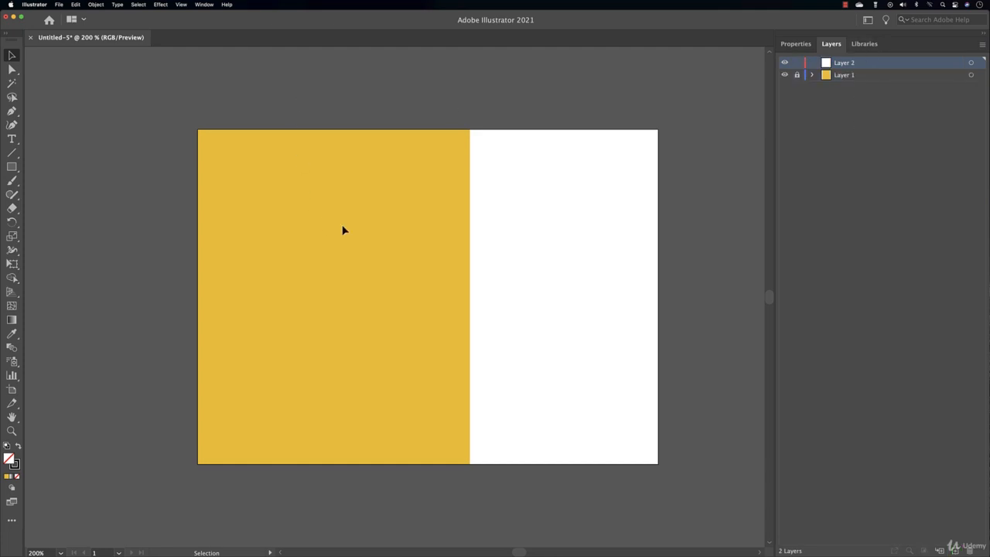
pyautogui.hotkey('shift', 'x')
pyautogui.click(801, 44)
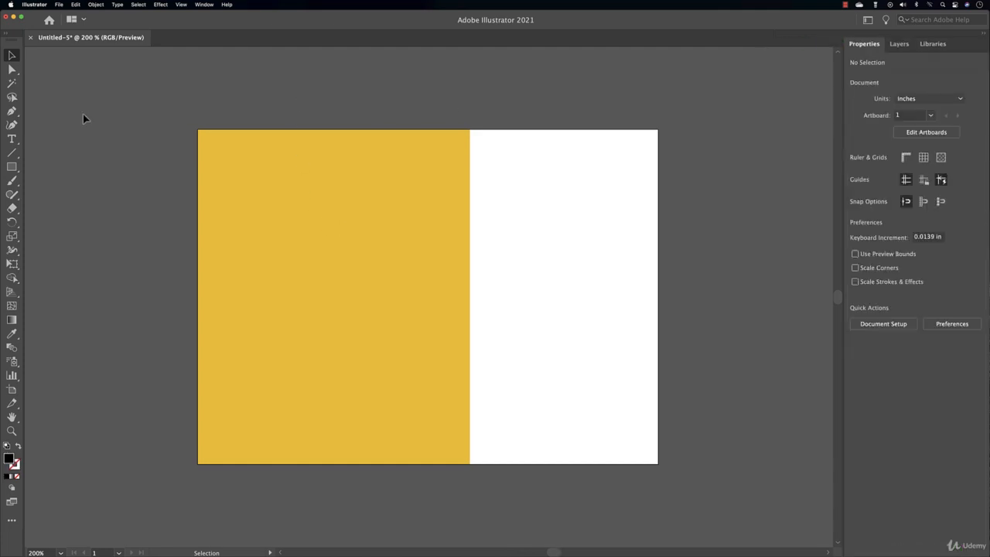
# Add point text at the yellow half's top-left, replacing test typing with 'We Provide'
pyautogui.click(14, 141)
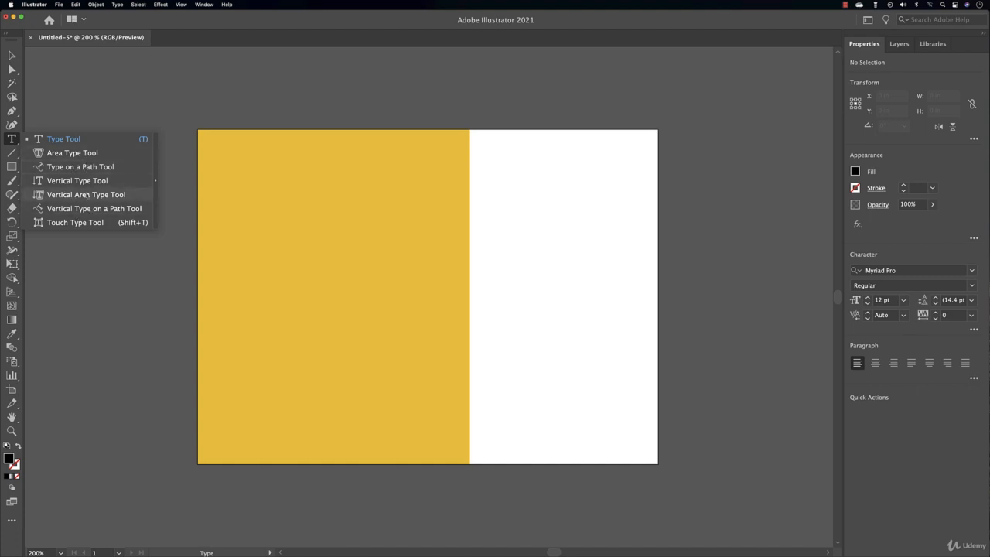
pyautogui.click(81, 144)
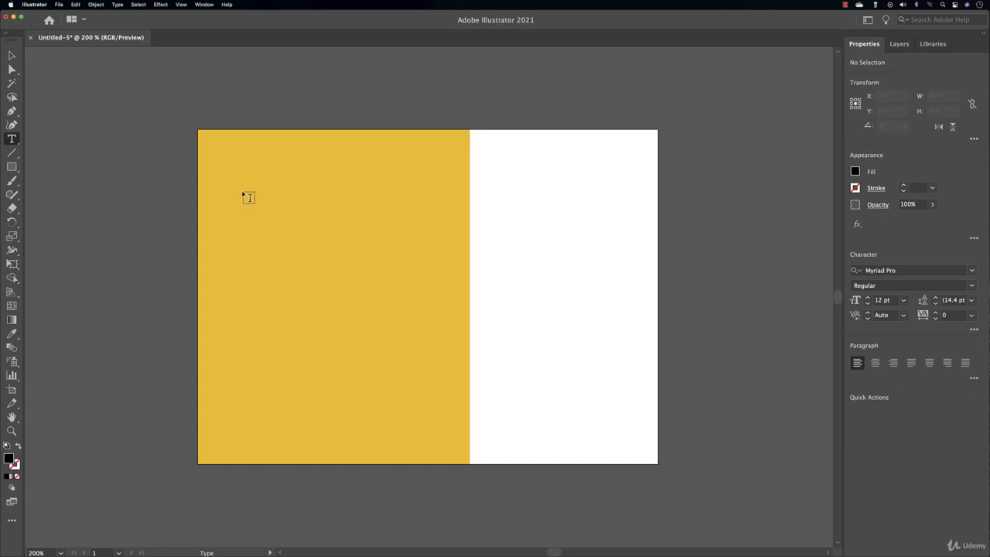
pyautogui.click(244, 170)
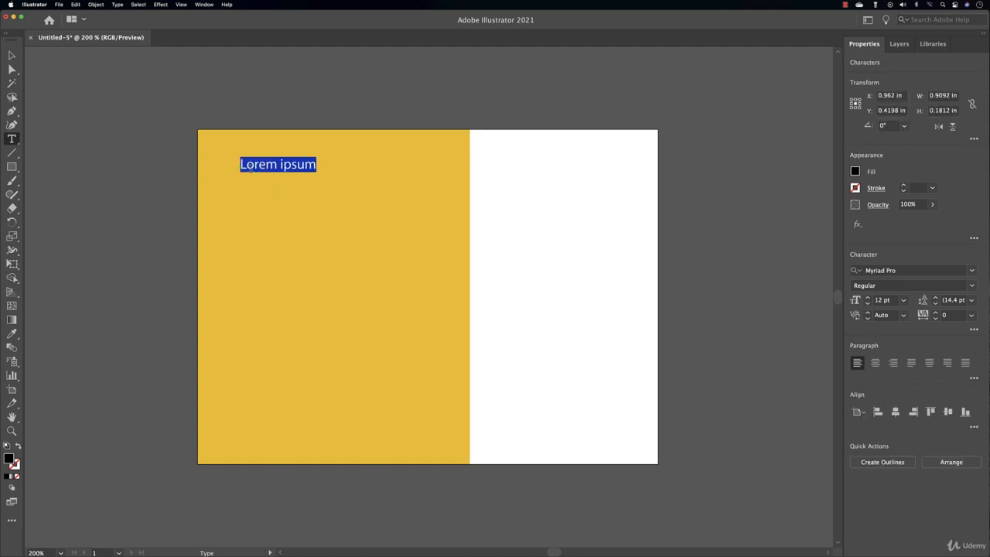
pyautogui.write(',jhsdbalj')
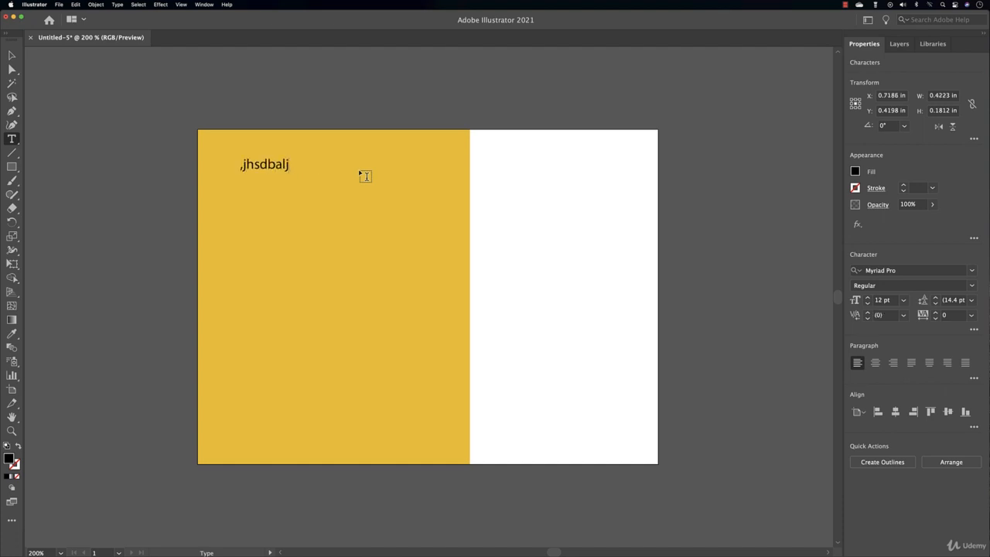
pyautogui.write('gb kdjfgskdfjg kljfd g;kj lkjdfgh')
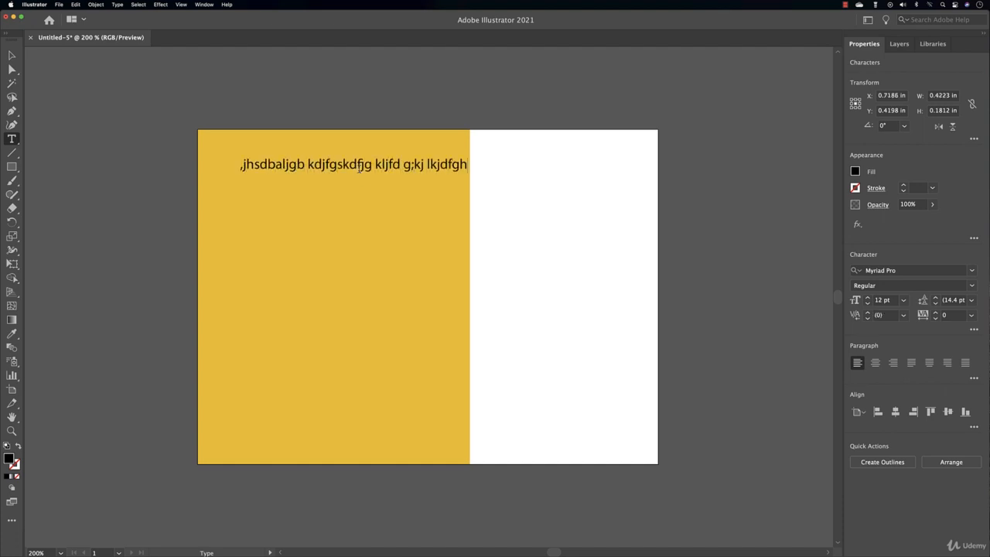
pyautogui.write(';k lkjdfgkjsdfg hkjhdflkgjhskfhgkjsdfhjhkf ')
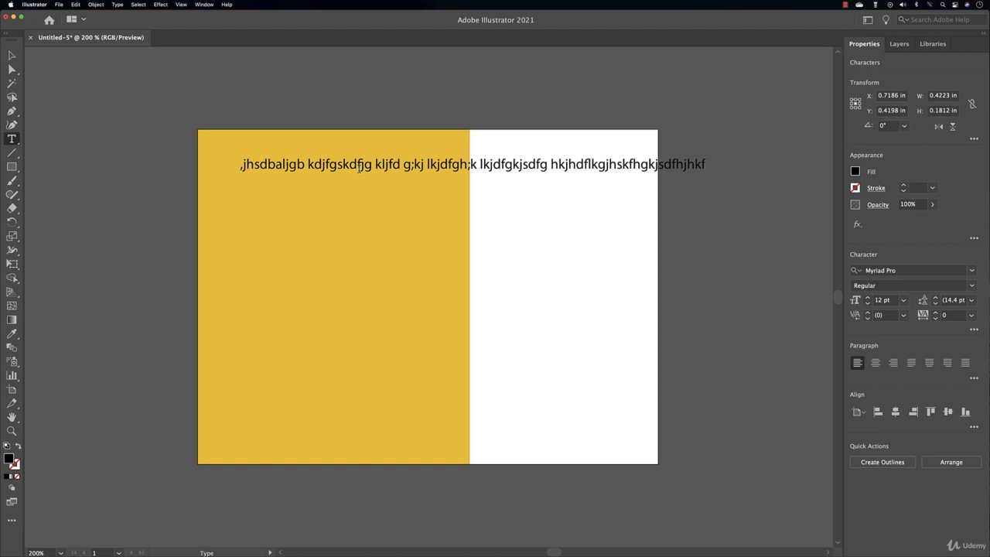
pyautogui.write('lskjadbf ksdjfgkajdfhkjhdf g ')
pyautogui.write('asdjfhbadlgjkbd')
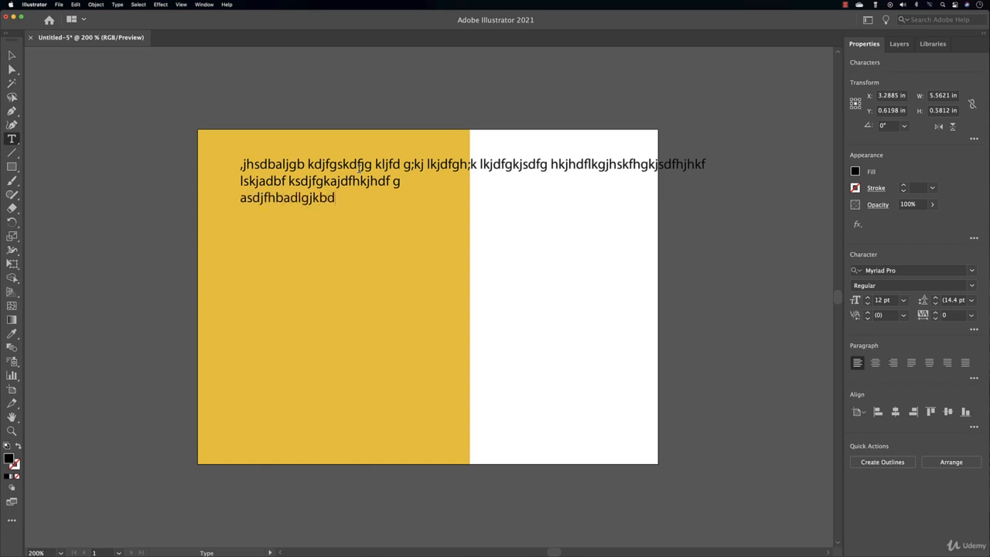
pyautogui.moveTo(341, 203); pyautogui.dragTo(334, 196)
pyautogui.moveTo(335, 197); pyautogui.dragTo(233, 166)
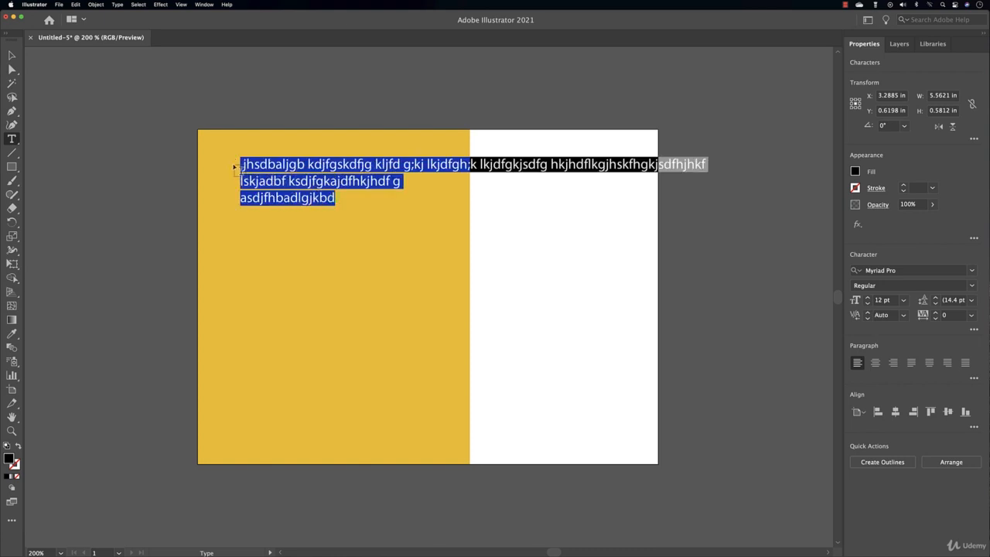
pyautogui.write('We')
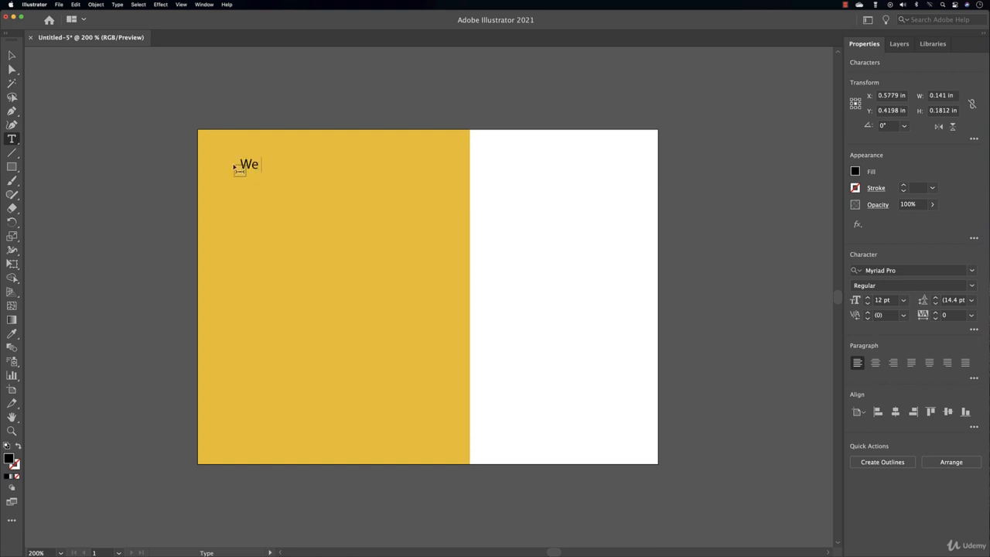
pyautogui.write(' Provide')
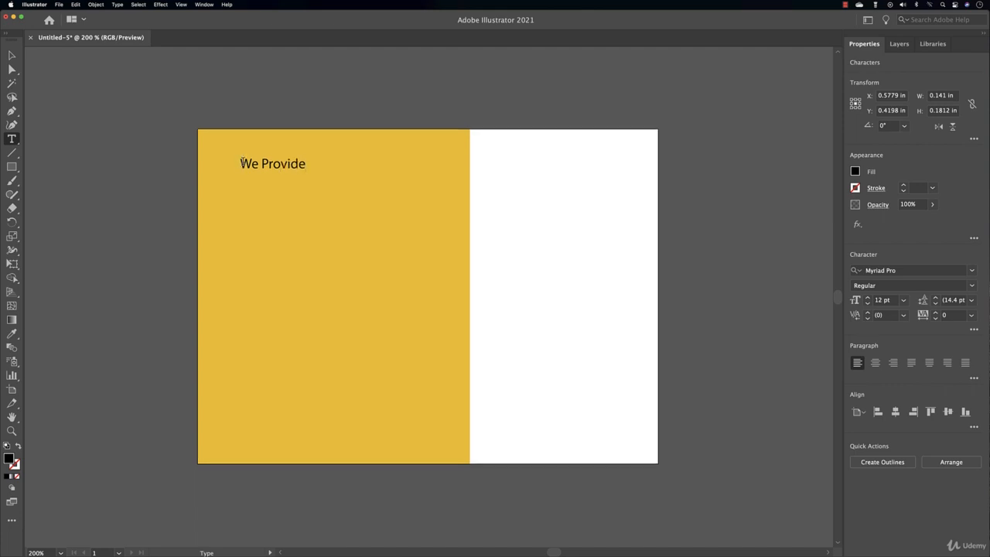
pyautogui.press('Escape')
# Nudge 'We Provide' slightly left and delete the stray letters typed into it
pyautogui.moveTo(263, 167); pyautogui.dragTo(260, 164)
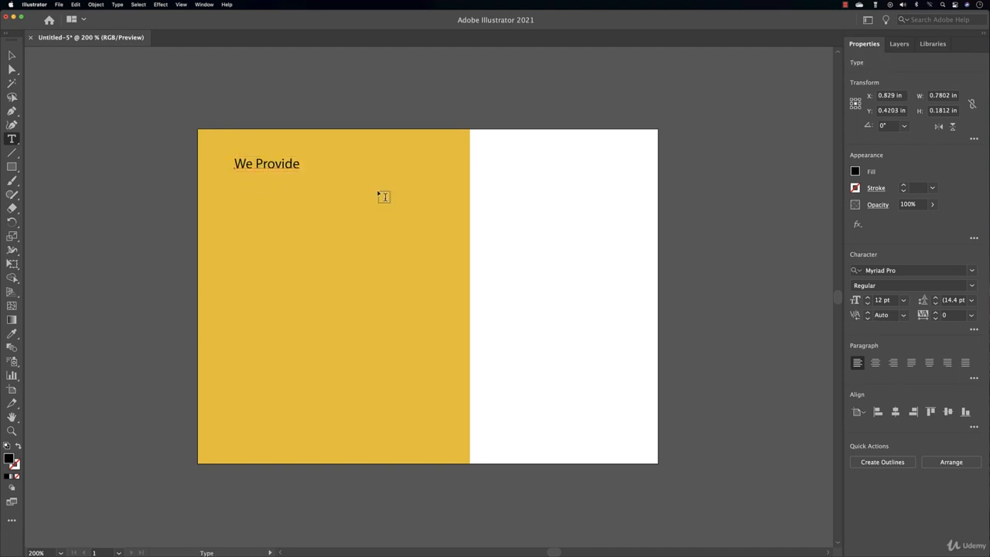
pyautogui.click(264, 163)
pyautogui.write('dfgdfg')
pyautogui.press('BackSpace')
pyautogui.press('BackSpace')
pyautogui.press('BackSpace')
pyautogui.press('BackSpace')
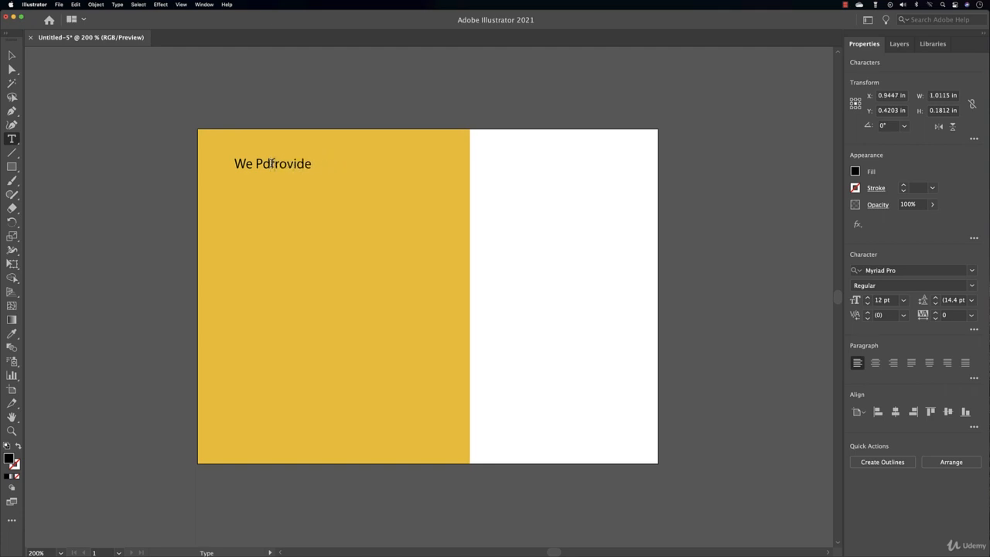
pyautogui.press('BackSpace')
pyautogui.press('BackSpace')
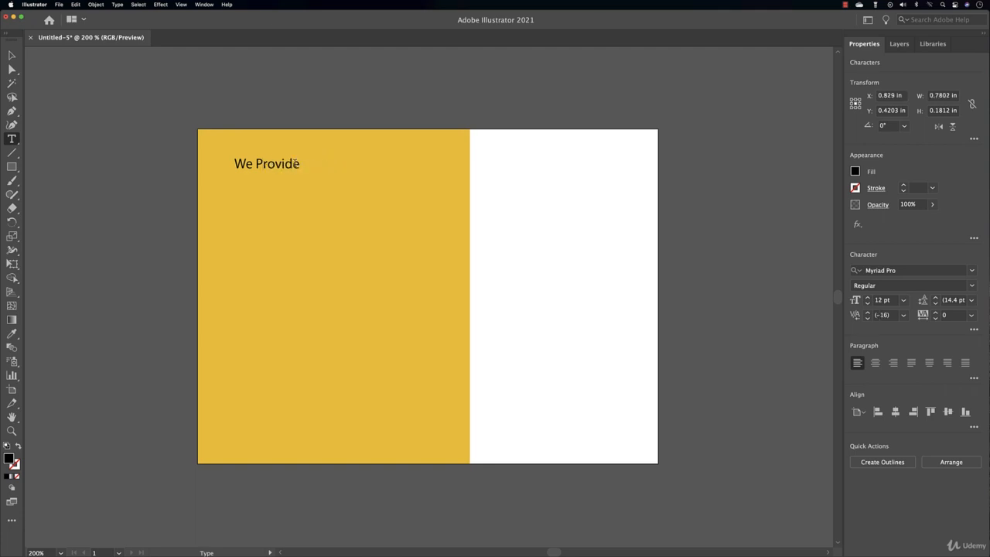
pyautogui.click(302, 164)
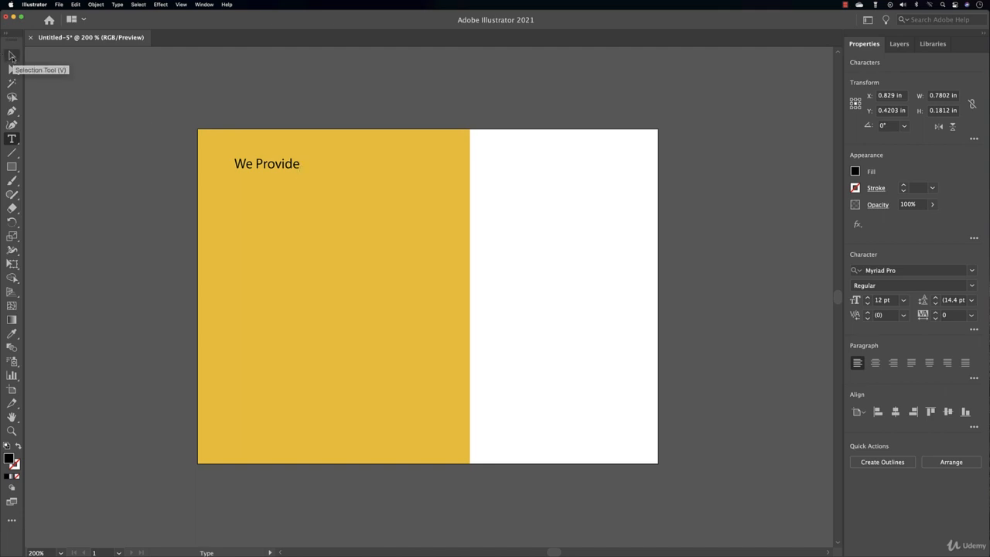
# Undo a trial scaling of 'We Provide' and set its font size to 17 pt
pyautogui.click(12, 56)
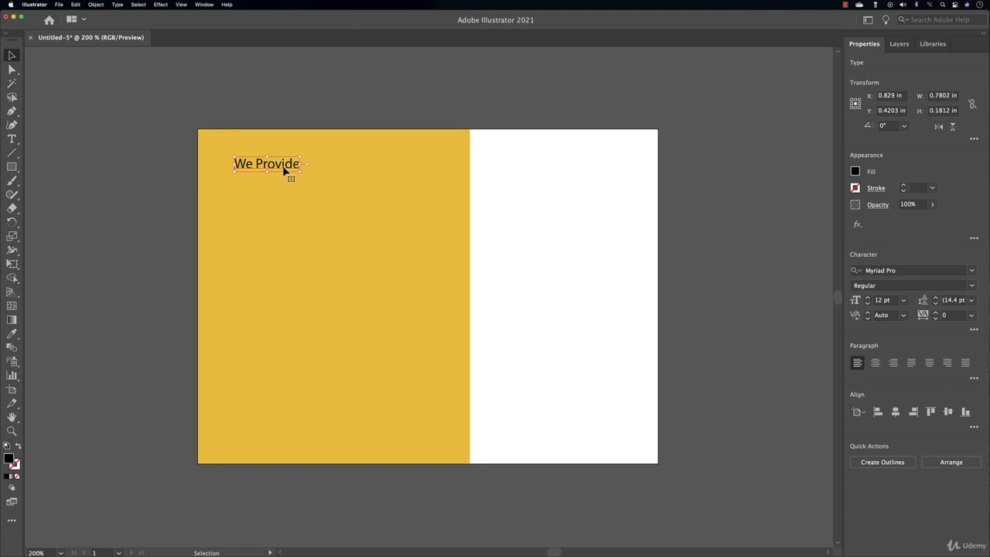
pyautogui.moveTo(300, 171); pyautogui.dragTo(299, 171)
pyautogui.moveTo(370, 246); pyautogui.dragTo(394, 235)
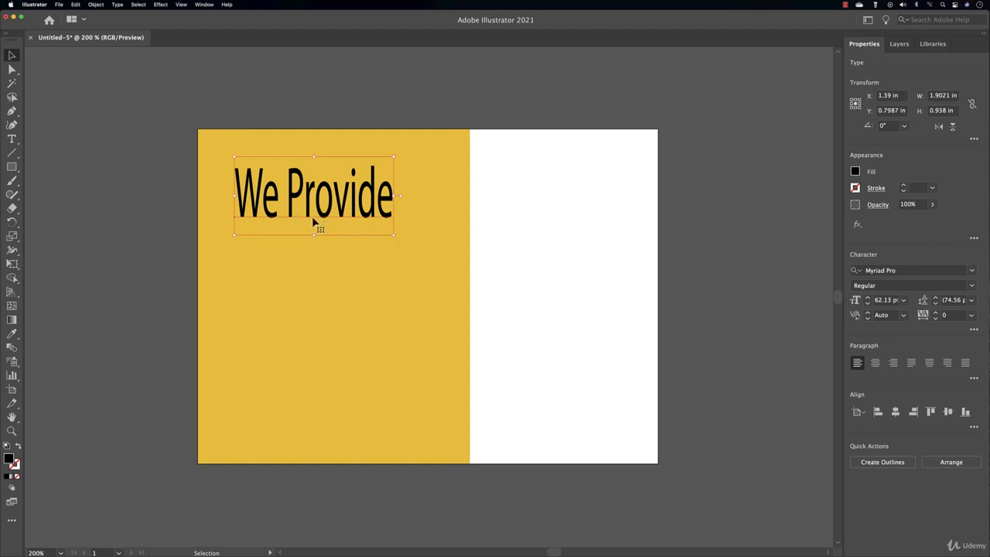
pyautogui.press('super+z')
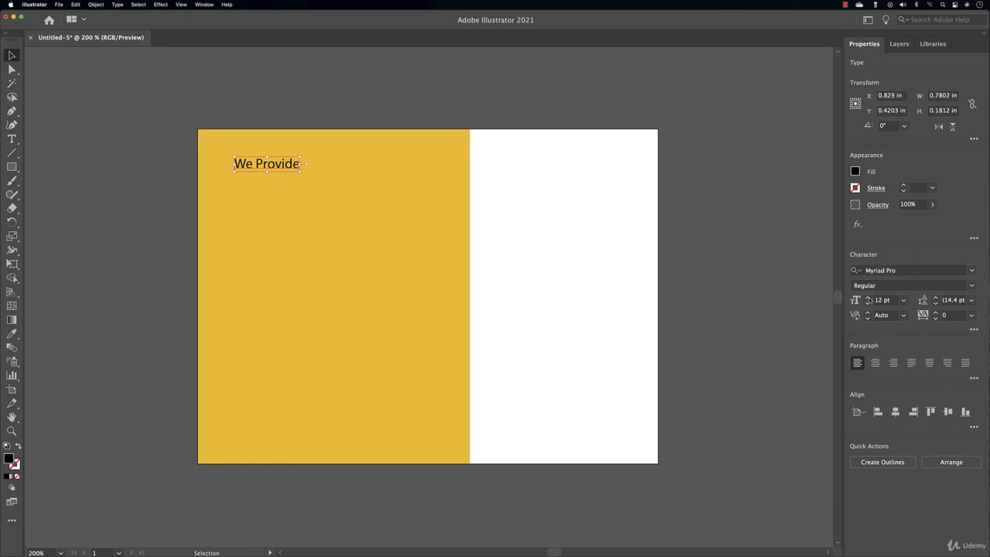
pyautogui.click(867, 297)
pyautogui.click(867, 297)
pyautogui.click(867, 297)
pyautogui.click(867, 297)
pyautogui.click(867, 297)
pyautogui.click(868, 297)
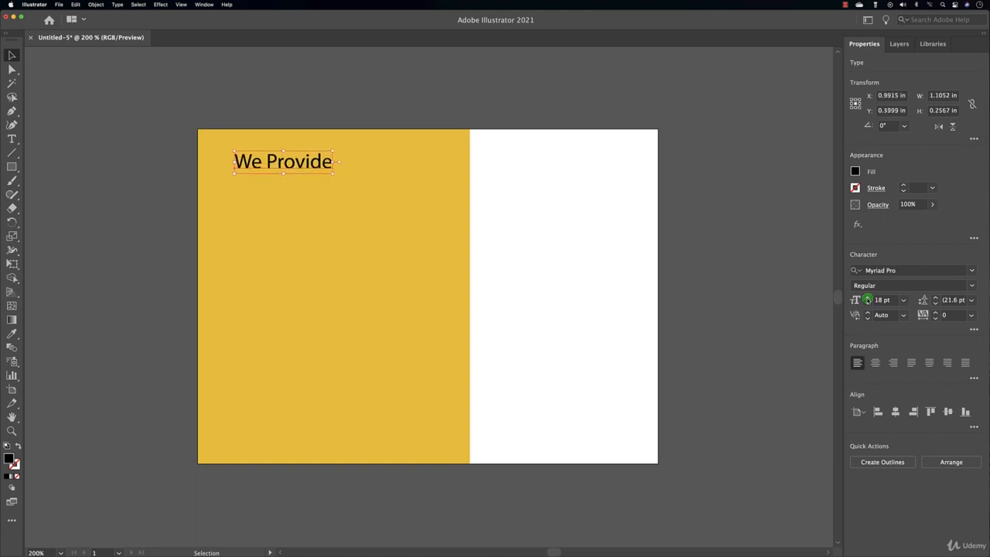
pyautogui.click(867, 303)
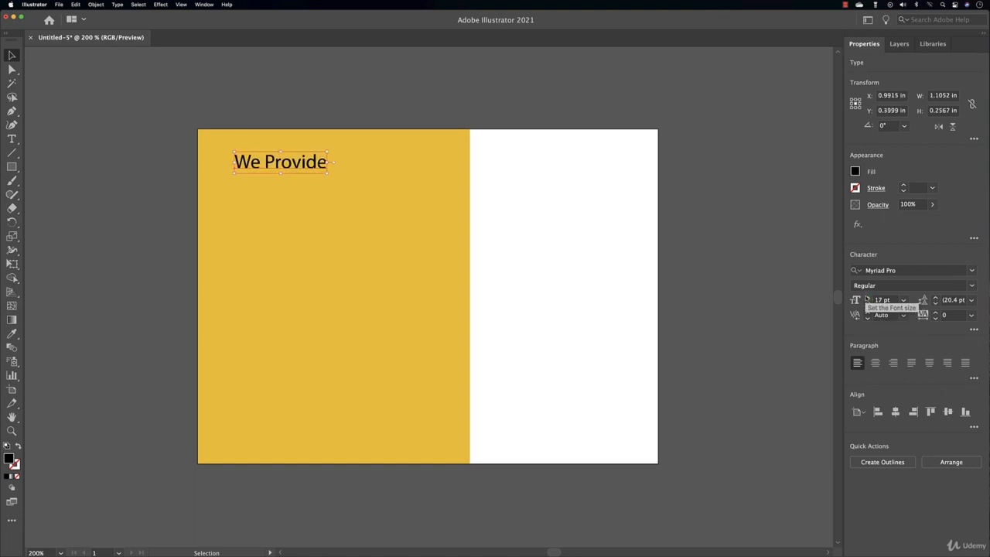
pyautogui.click(593, 292)
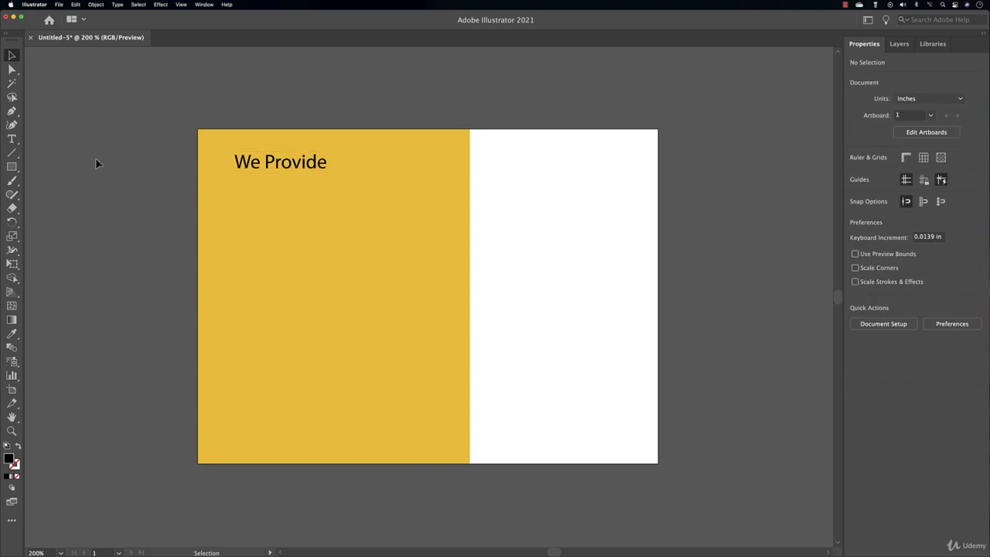
# Type 'Modern business' on a new line below 'We Provide'
pyautogui.click(12, 140)
pyautogui.click(236, 204)
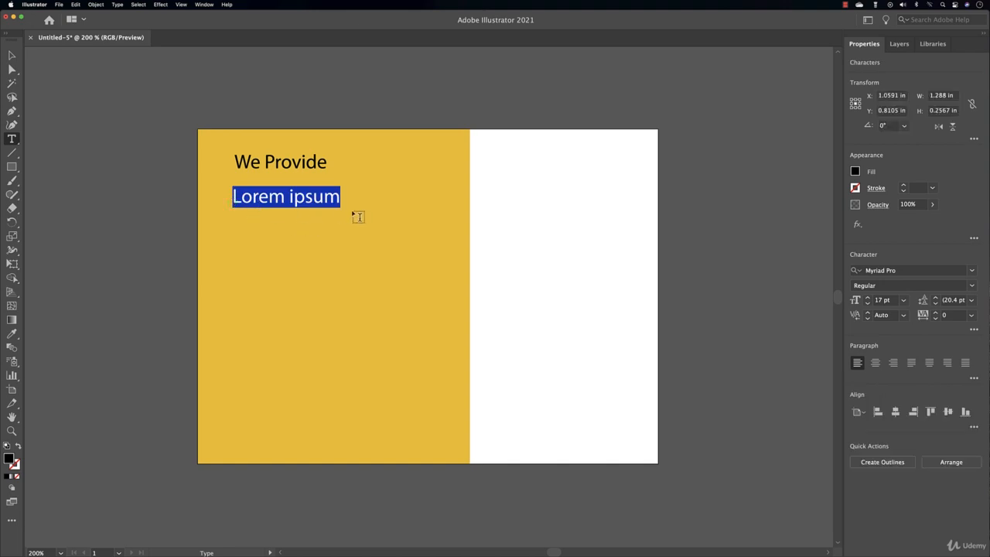
pyautogui.write('M')
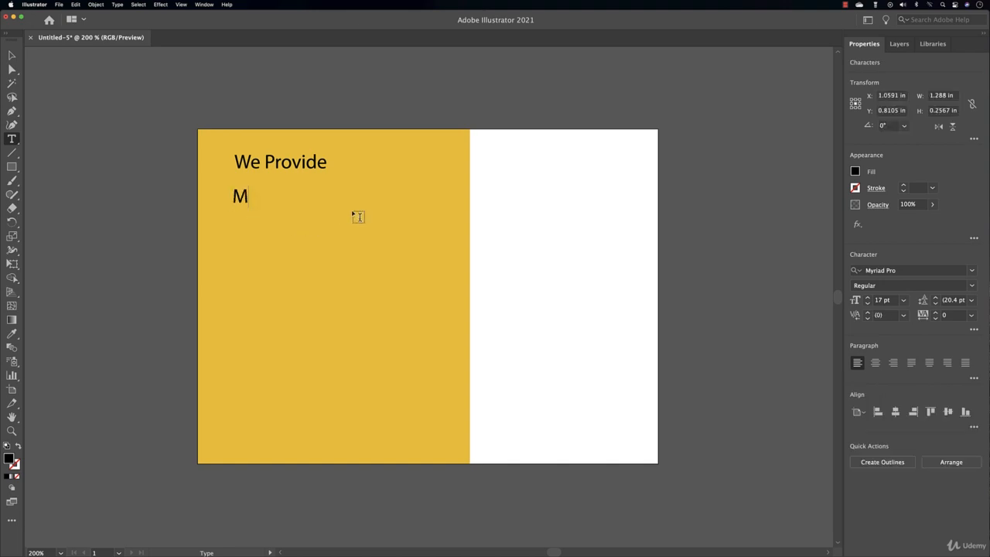
pyautogui.write('odern business')
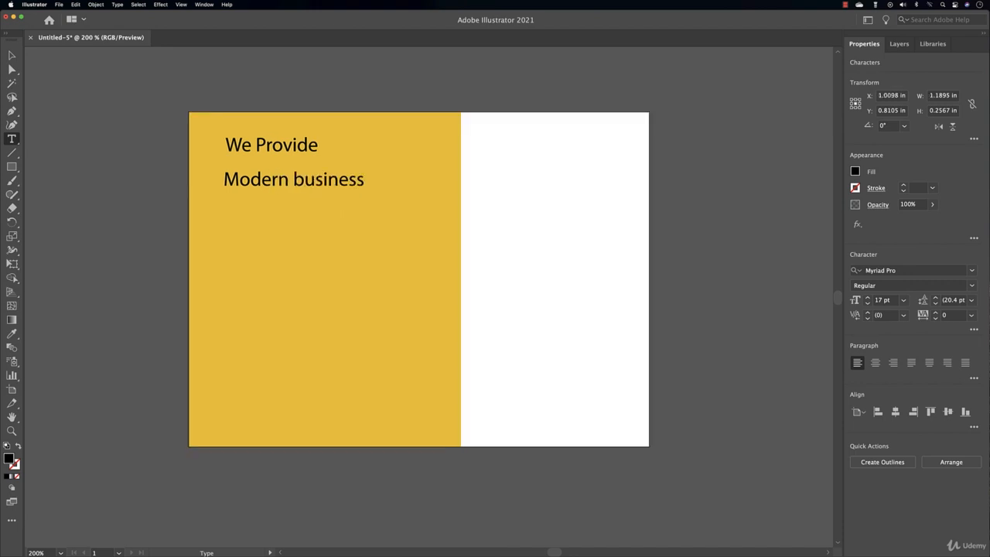
pyautogui.press('Escape')
pyautogui.click(304, 177)
pyautogui.moveTo(303, 177); pyautogui.dragTo(346, 217)
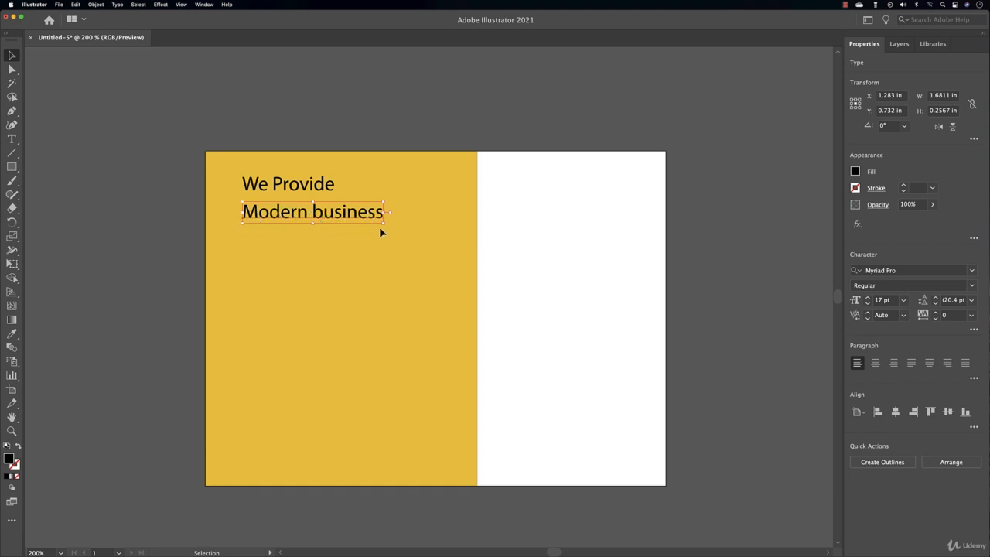
# Set 'Modern business' to All Caps at 19 pt
pyautogui.click(975, 330)
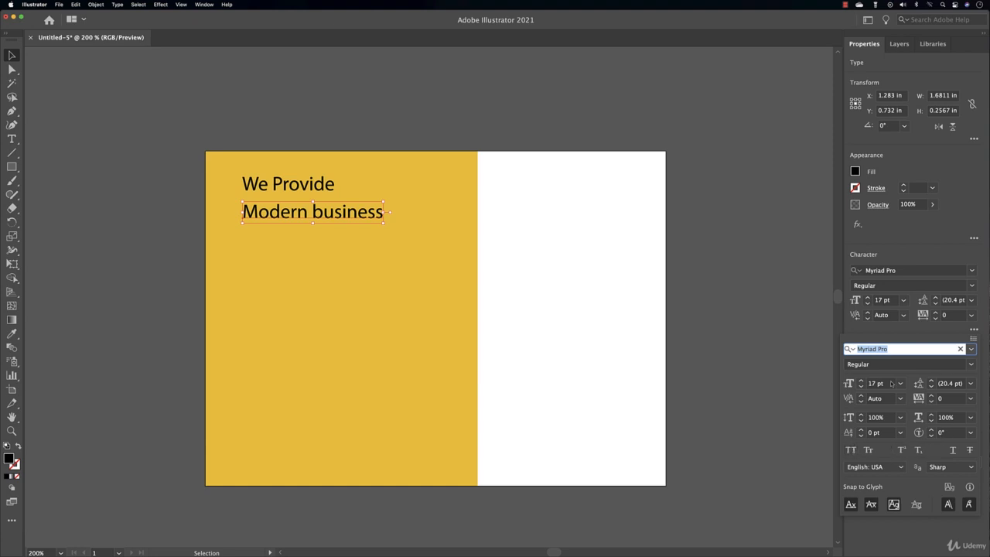
pyautogui.click(866, 455)
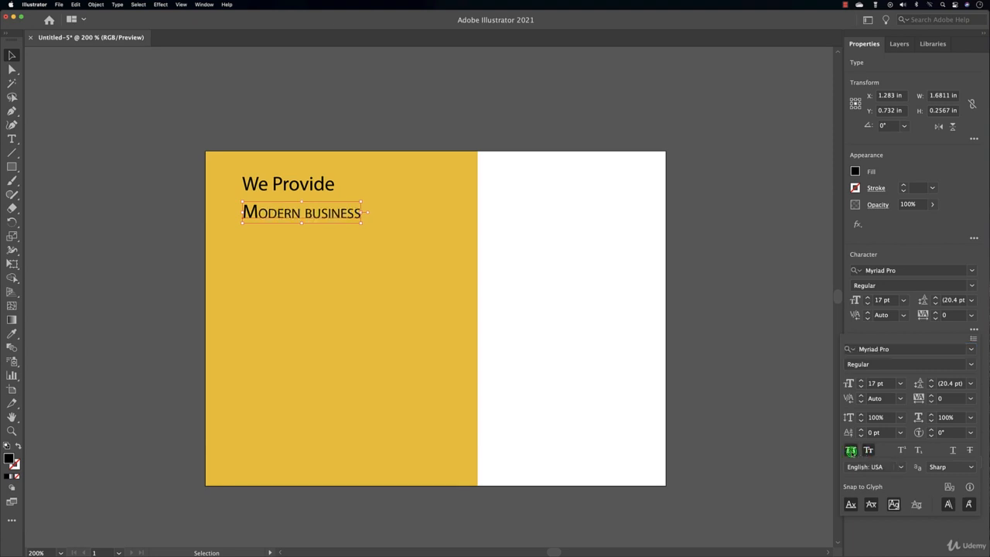
pyautogui.click(851, 451)
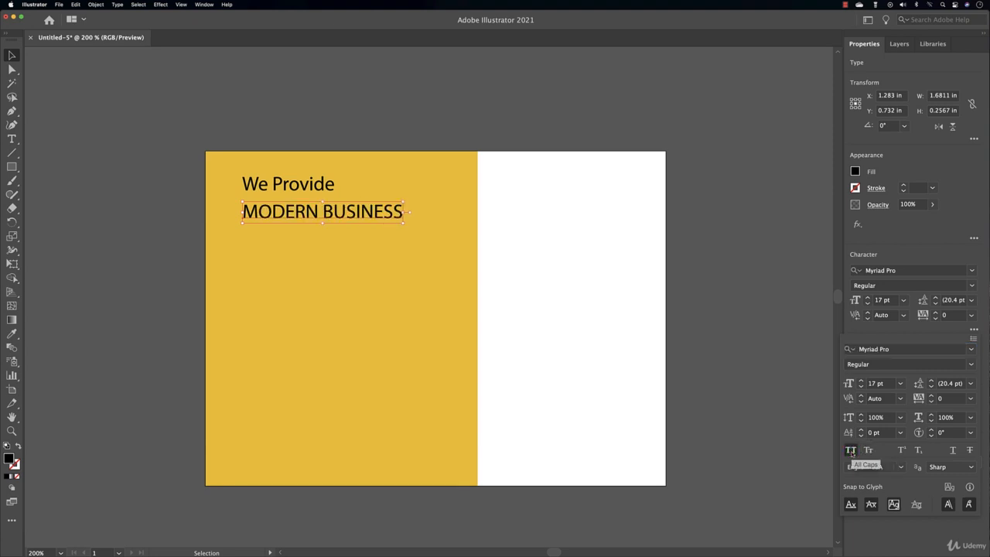
pyautogui.click(372, 221)
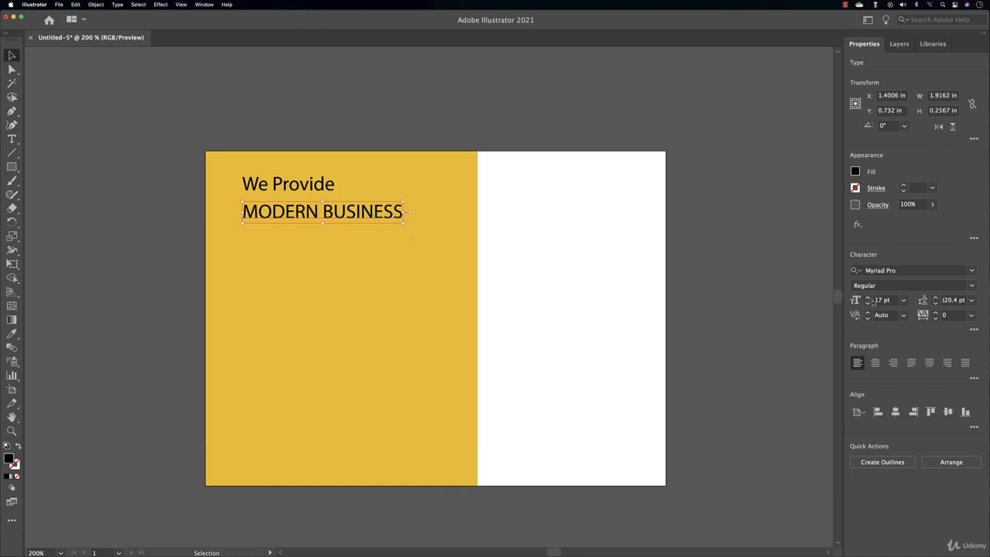
pyautogui.click(868, 297)
pyautogui.click(867, 297)
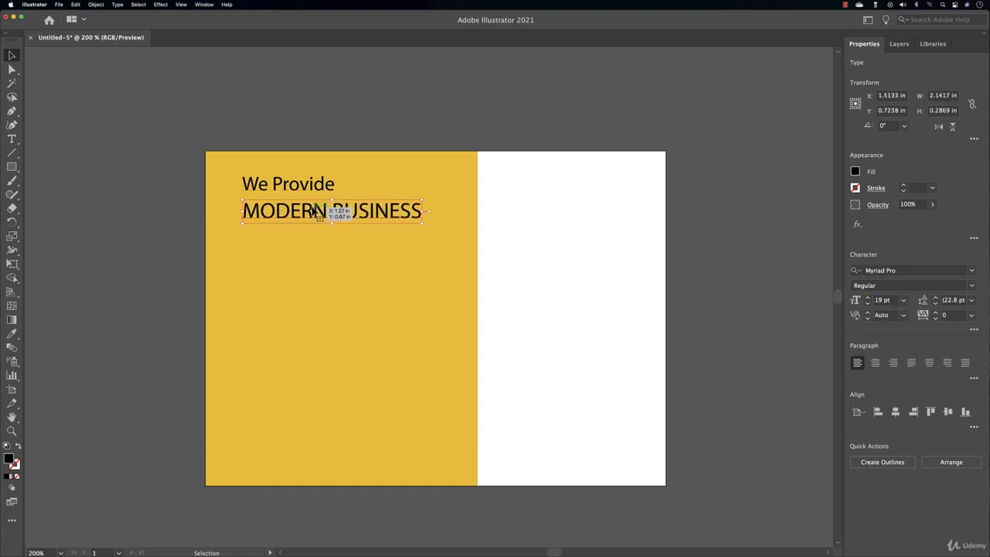
pyautogui.click(11, 138)
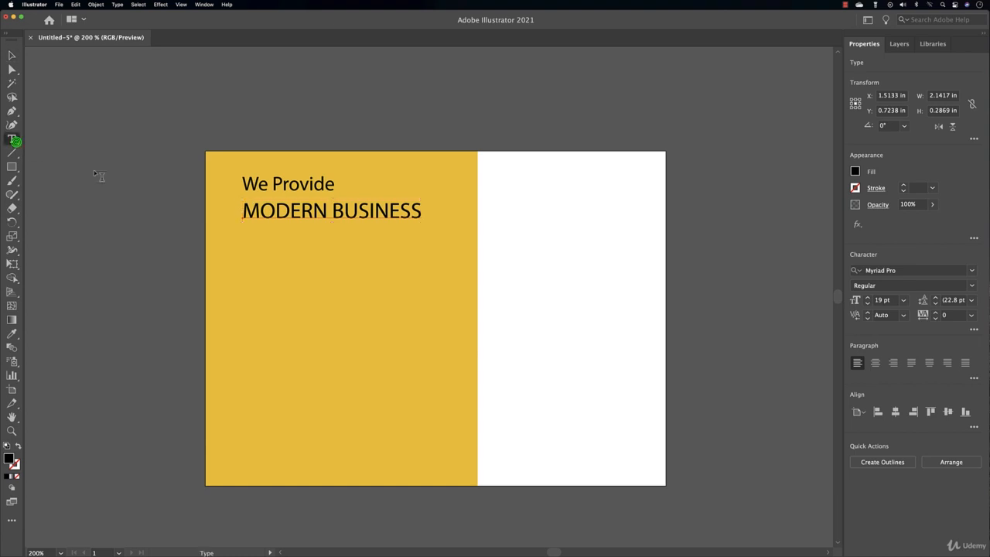
# Type 'SOLUTION' below MODERN BUSINESS with All Caps turned on
pyautogui.click(248, 246)
pyautogui.write('SOLUTION')
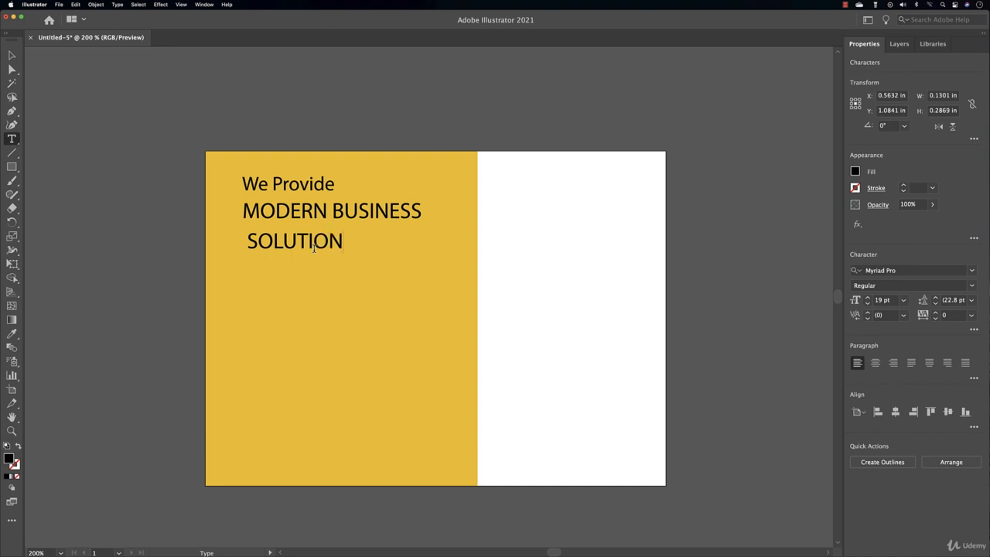
pyautogui.click(11, 55)
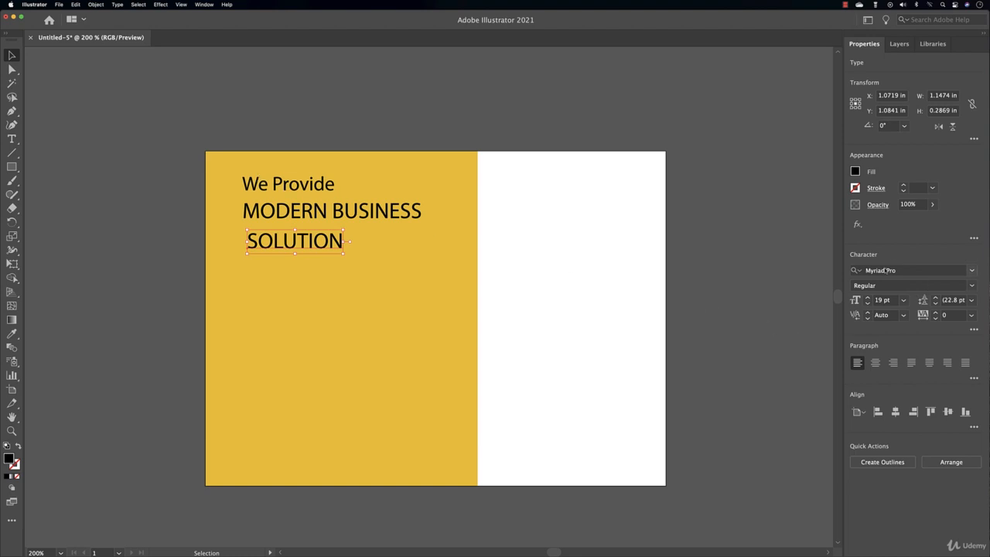
pyautogui.click(974, 330)
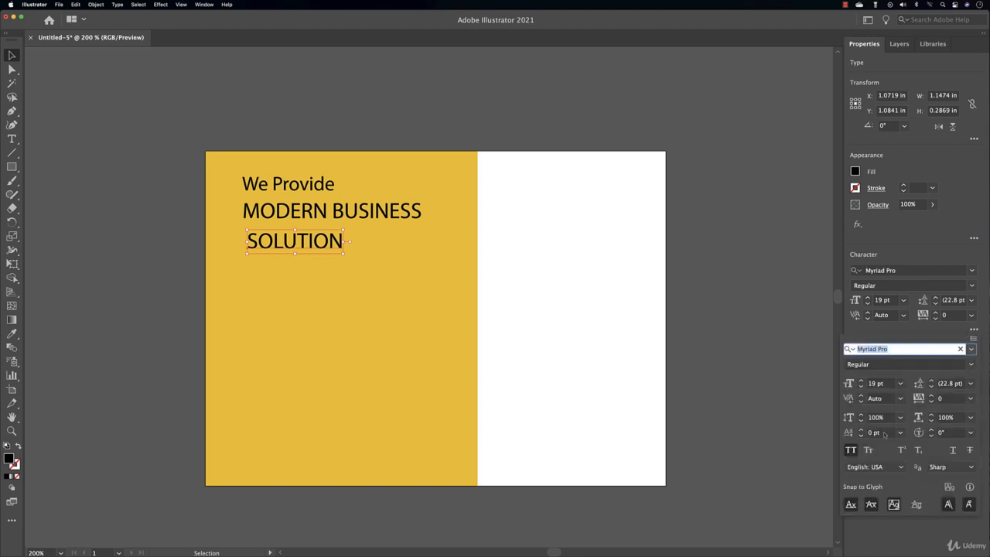
pyautogui.click(851, 451)
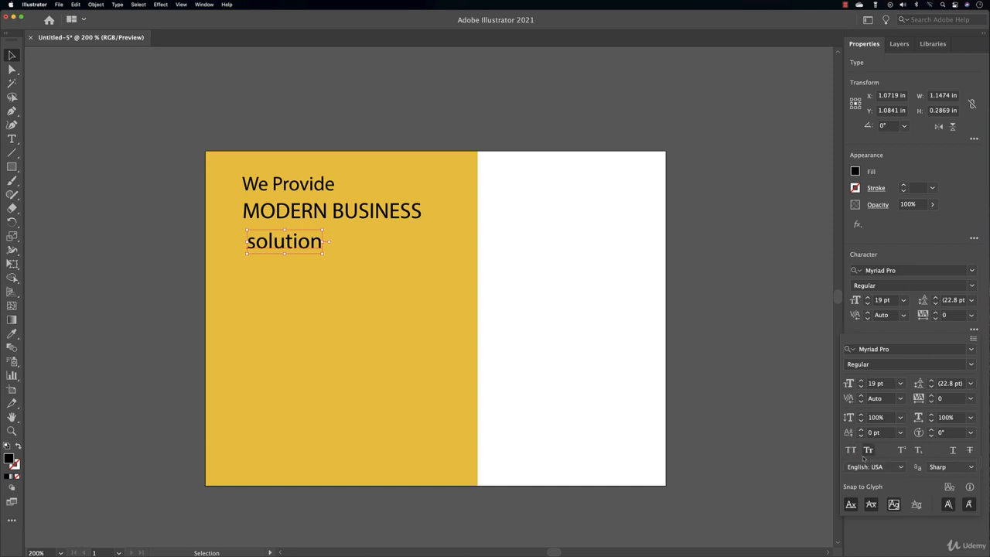
pyautogui.click(851, 450)
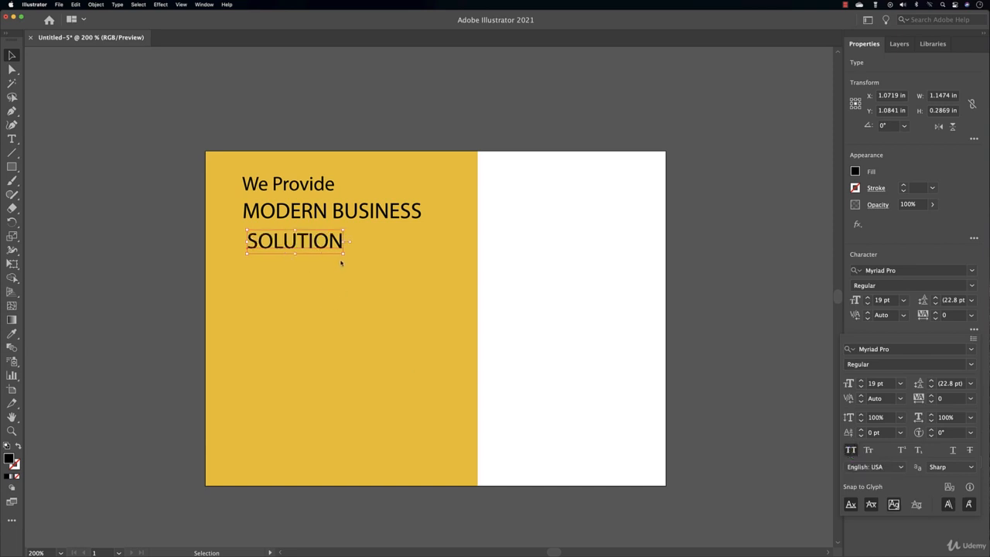
pyautogui.click(868, 332)
# Enlarge SOLUTION to 36 pt and place it just under MODERN BUSINESS
pyautogui.click(868, 297)
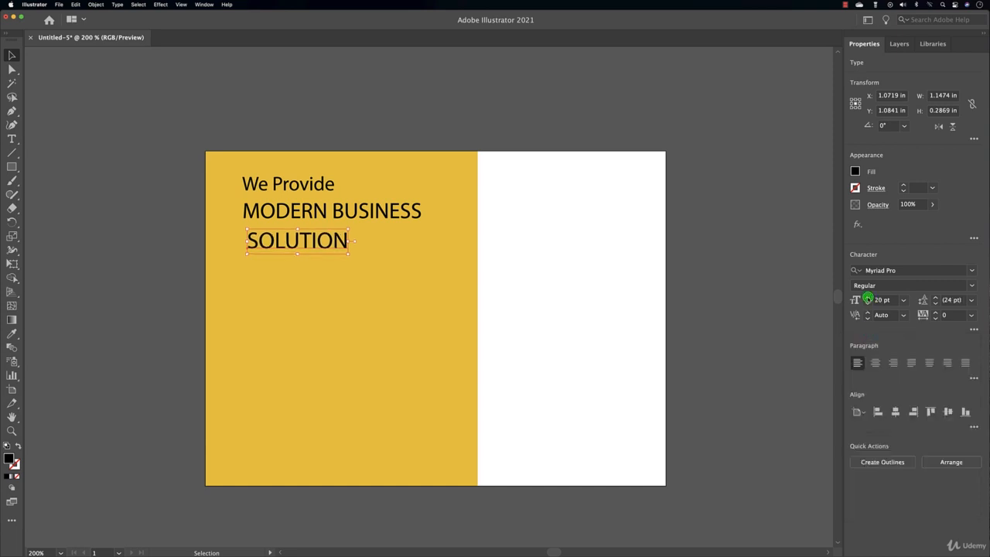
pyautogui.click(868, 297)
pyautogui.click(868, 297)
pyautogui.click(868, 297)
pyautogui.click(868, 297)
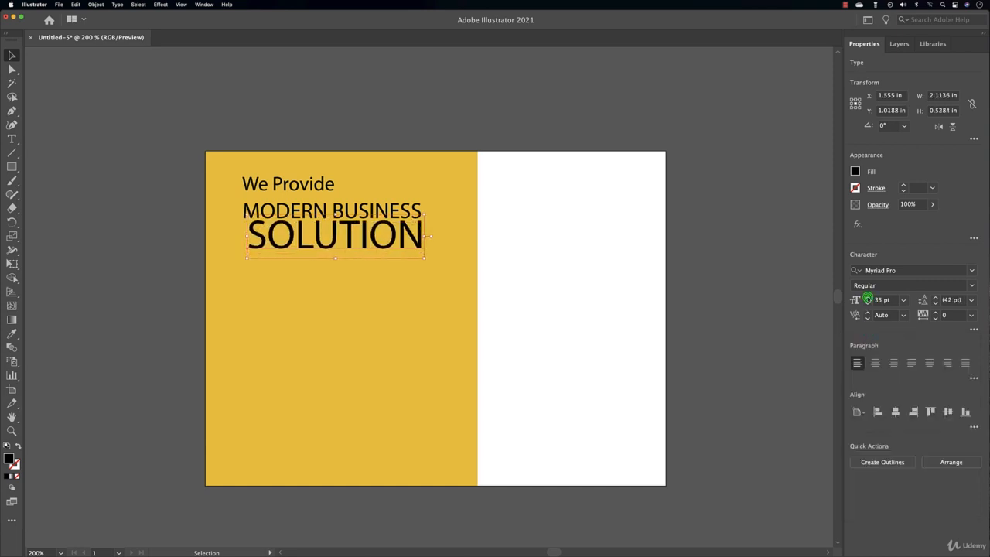
pyautogui.click(869, 297)
pyautogui.moveTo(399, 246); pyautogui.dragTo(393, 255)
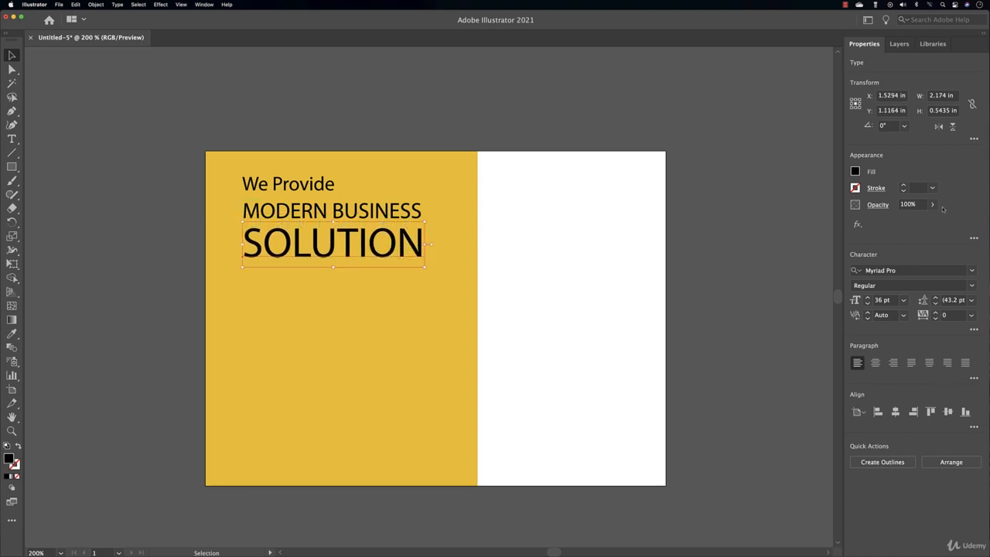
# Fill SOLUTION and MODERN BUSINESS with white (FFFFFF), leaving We Provide black
pyautogui.click(855, 172)
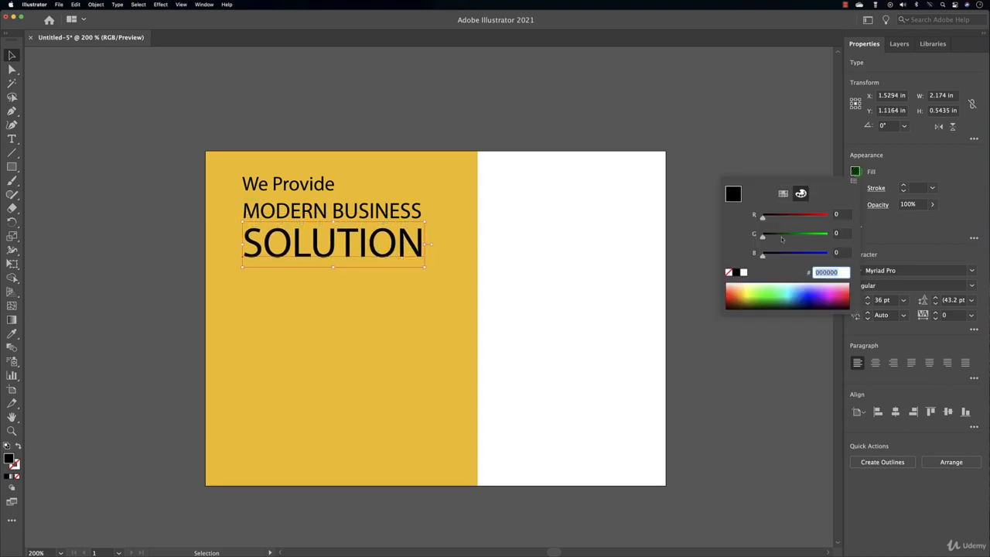
pyautogui.click(743, 272)
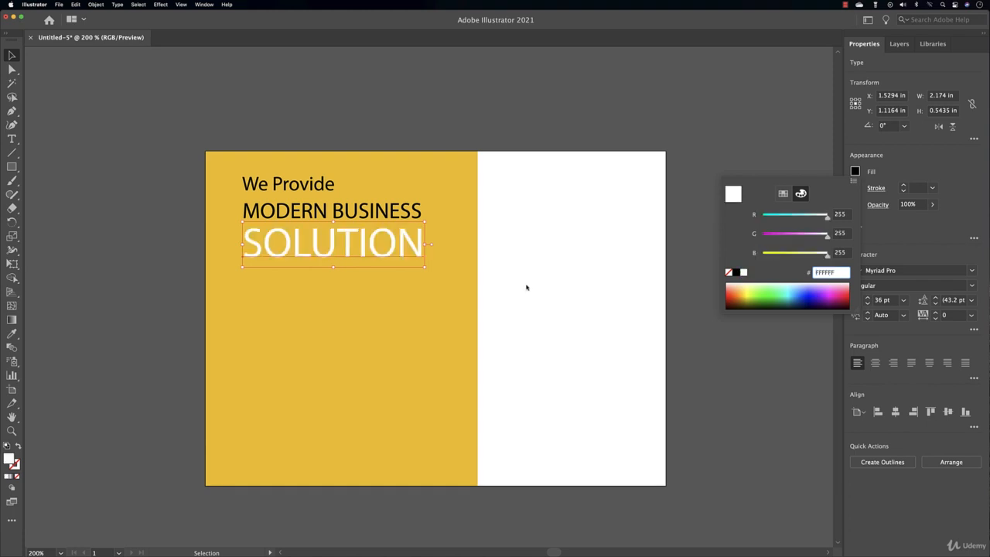
pyautogui.click(393, 219)
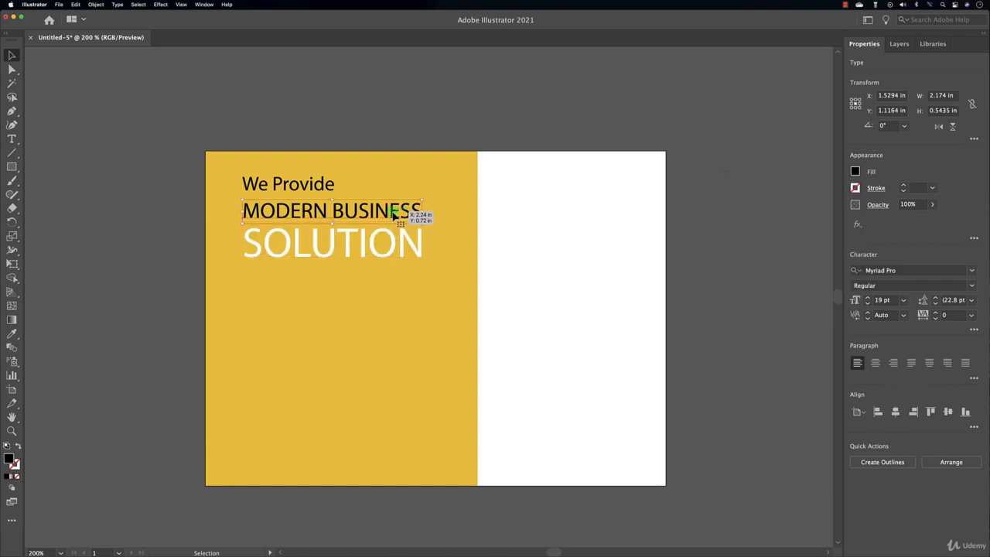
pyautogui.click(393, 213)
pyautogui.click(856, 172)
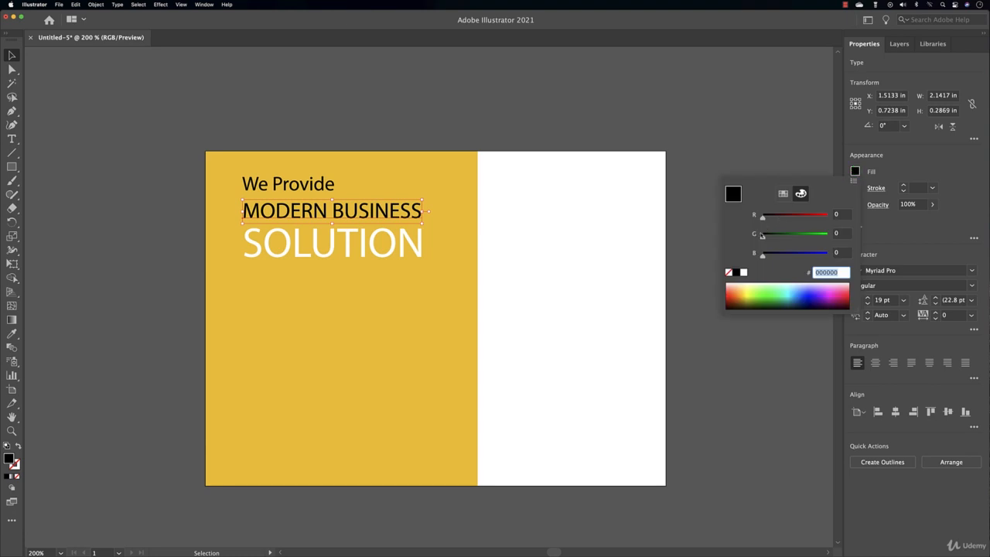
pyautogui.click(743, 273)
pyautogui.click(500, 281)
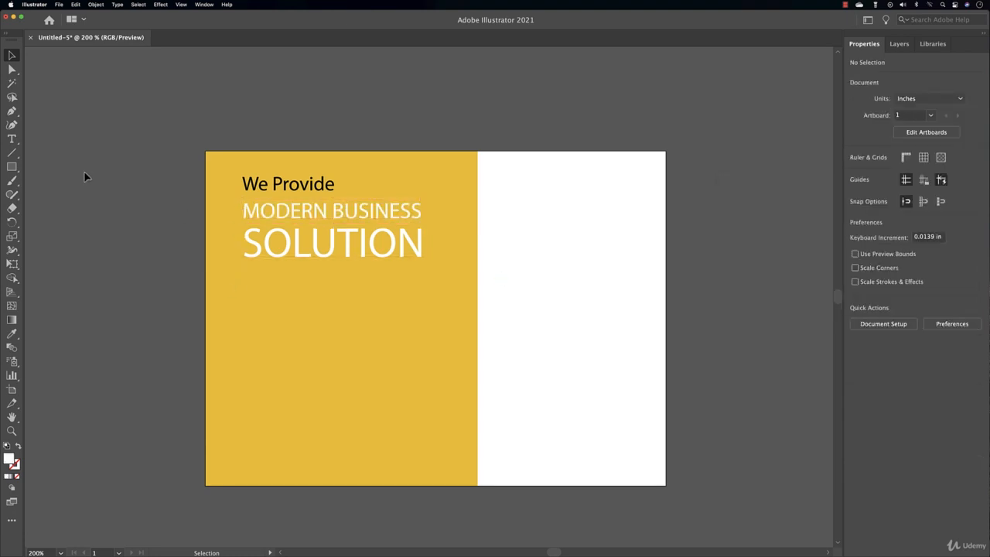
pyautogui.click(17, 140)
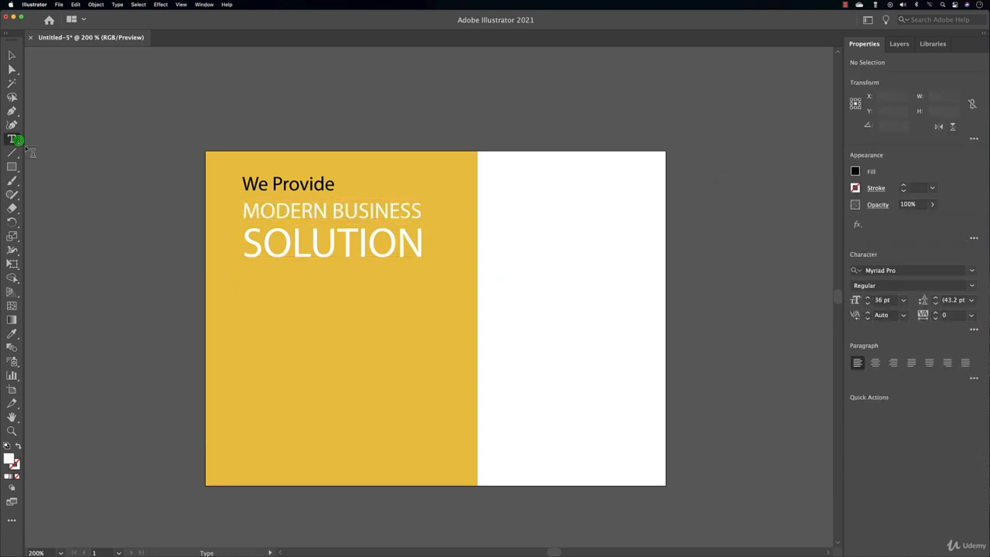
# Add a 10 pt line below SOLUTION reading 'WE WILL HELP YPU GROW YOUR DREAM BUSINESS'
pyautogui.click(256, 287)
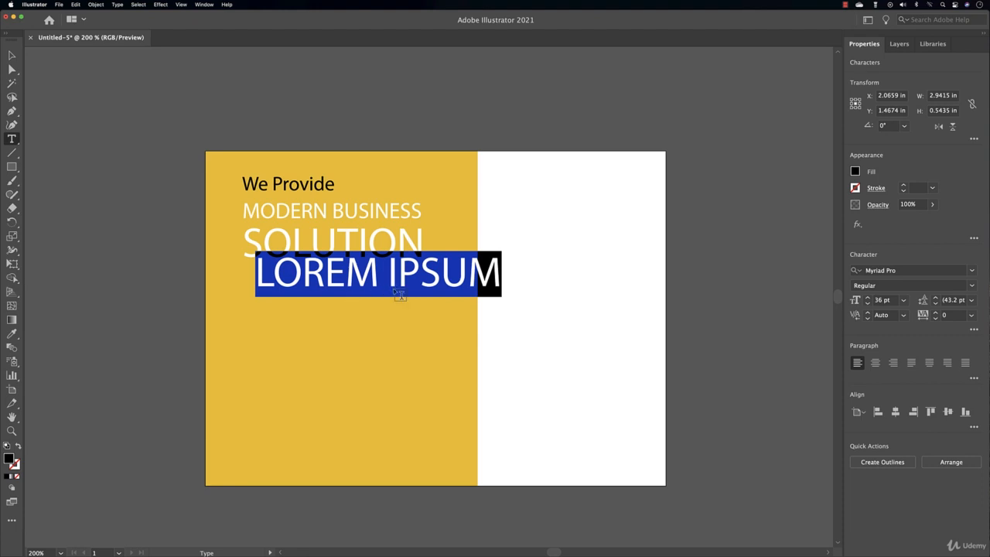
pyautogui.click(867, 303)
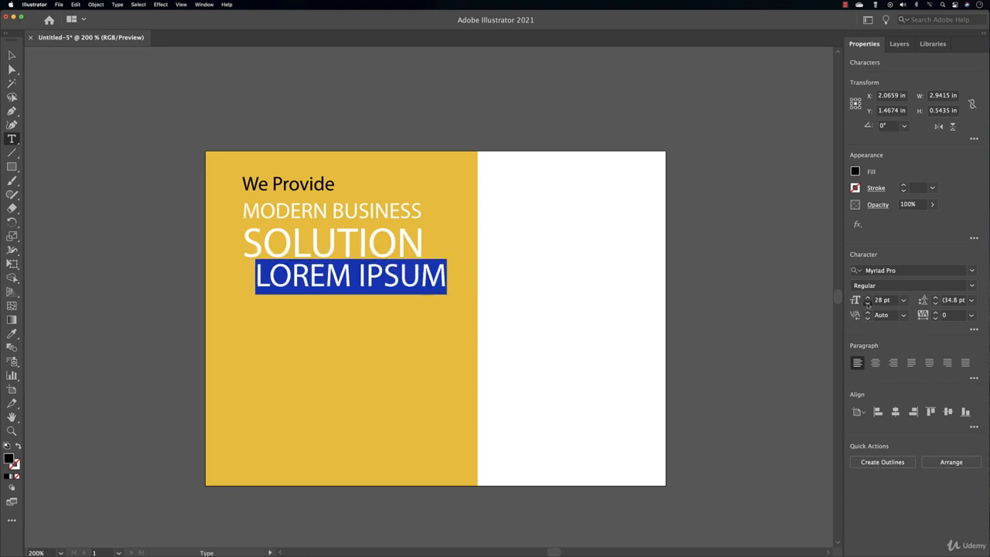
pyautogui.click(867, 303)
pyautogui.click(867, 304)
pyautogui.click(868, 303)
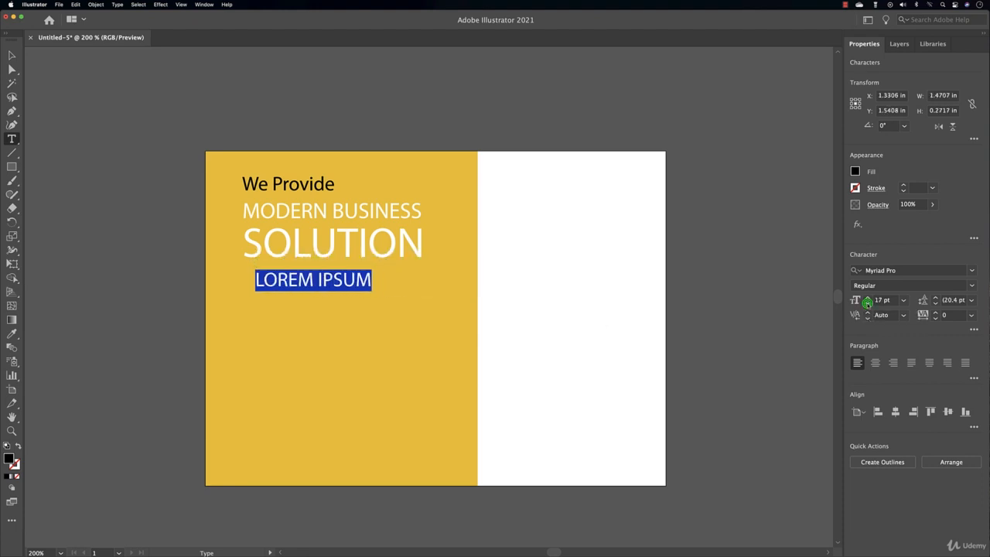
pyautogui.click(867, 303)
pyautogui.click(867, 303)
pyautogui.click(868, 304)
pyautogui.click(868, 304)
pyautogui.click(867, 303)
pyautogui.click(868, 303)
pyautogui.click(867, 304)
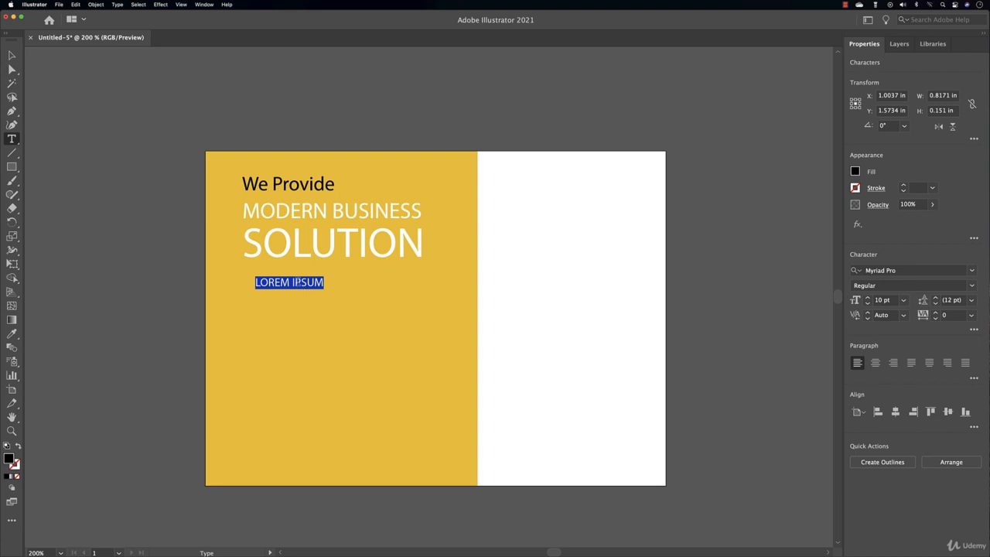
pyautogui.write('WE WILL HELP YPU GROW YOUR DREAM BUSINESS')
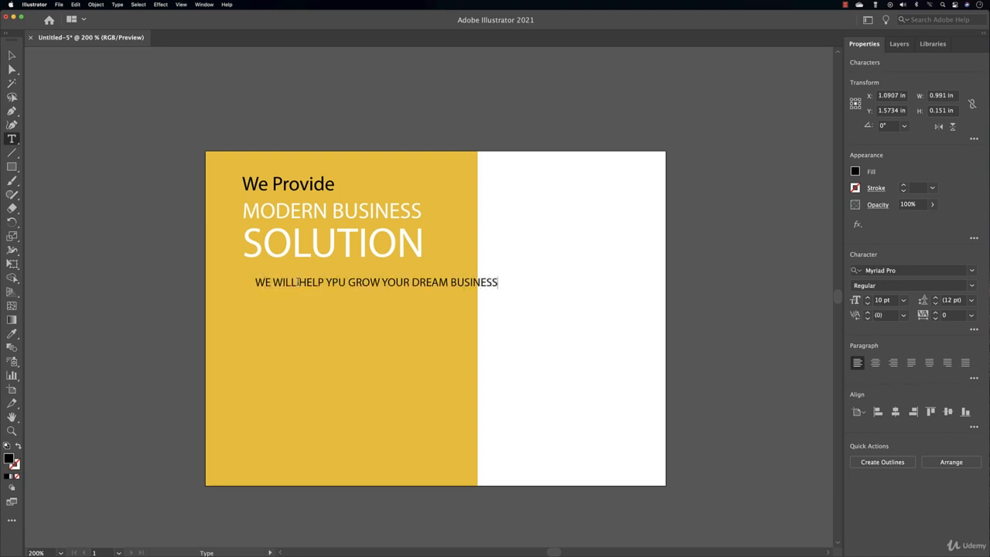
# Correct the tagline typo YPU to YOU
pyautogui.scroll(-1, 294, 270)
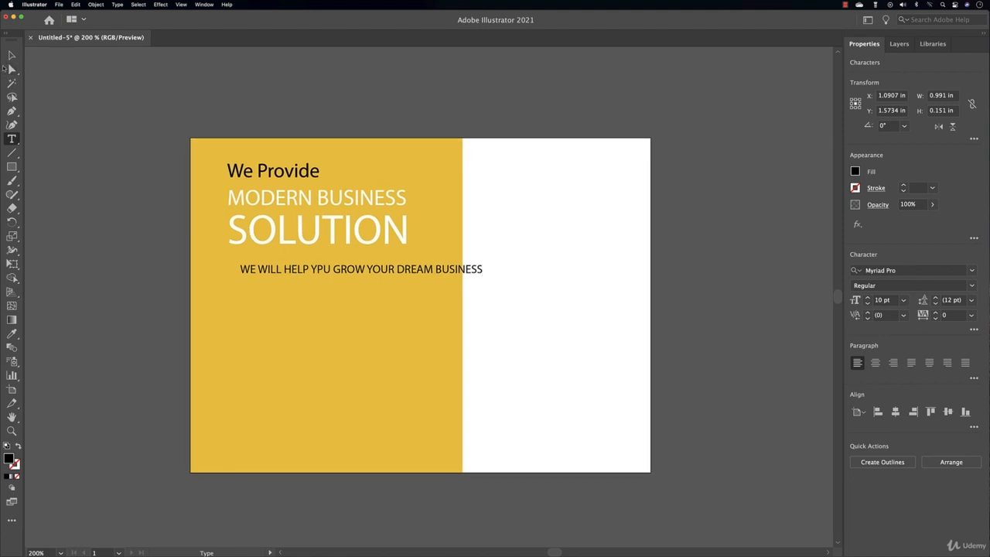
pyautogui.click(11, 55)
pyautogui.doubleClick(319, 270)
pyautogui.moveTo(317, 269); pyautogui.dragTo(324, 269)
pyautogui.write('O')
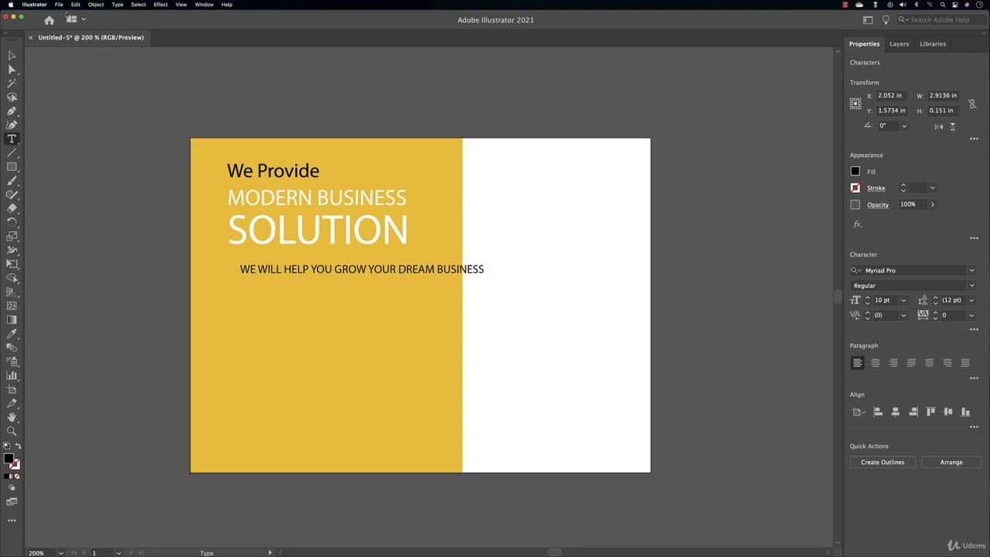
pyautogui.click(12, 54)
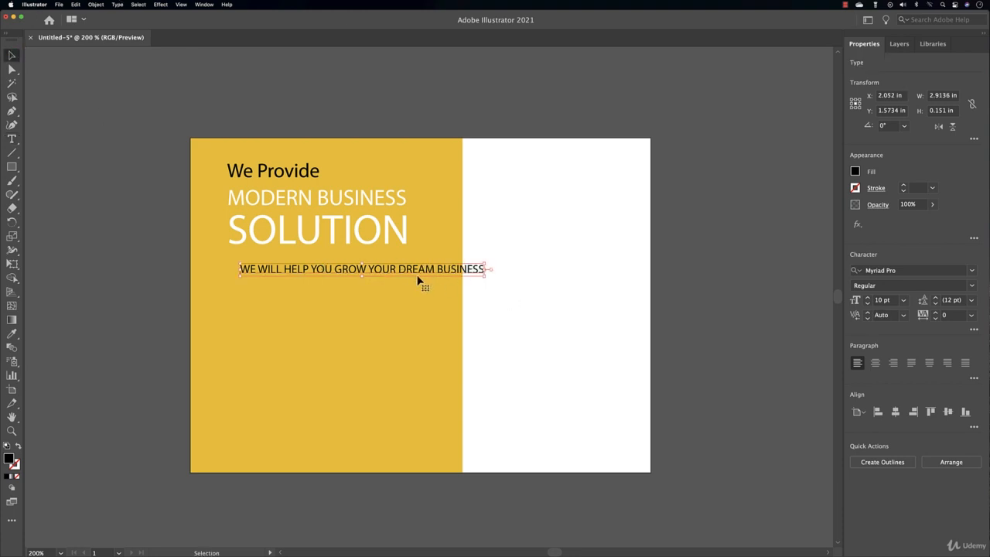
# Turn off All Caps on the tagline and move it up-left to sit under SOLUTION
pyautogui.click(973, 329)
pyautogui.click(851, 450)
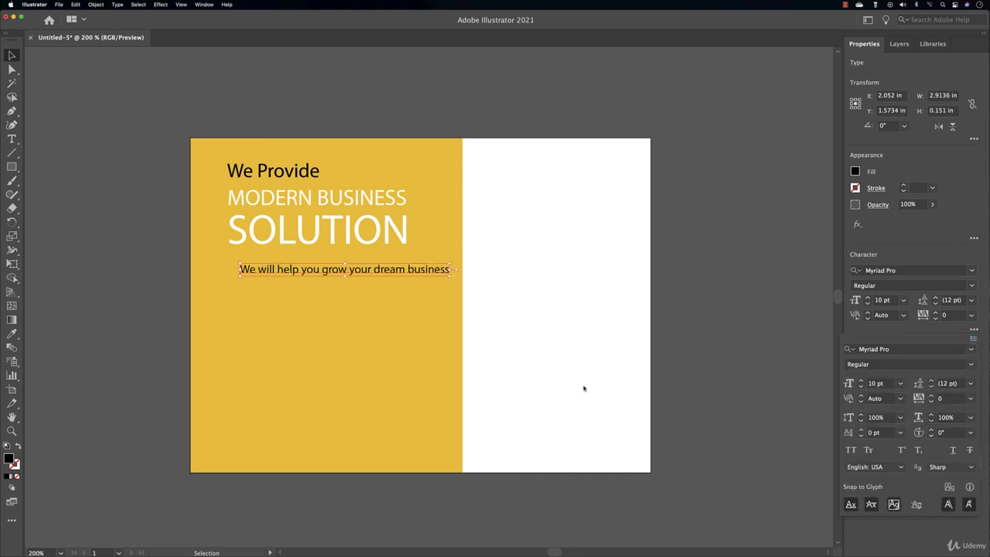
pyautogui.moveTo(422, 272); pyautogui.dragTo(383, 261)
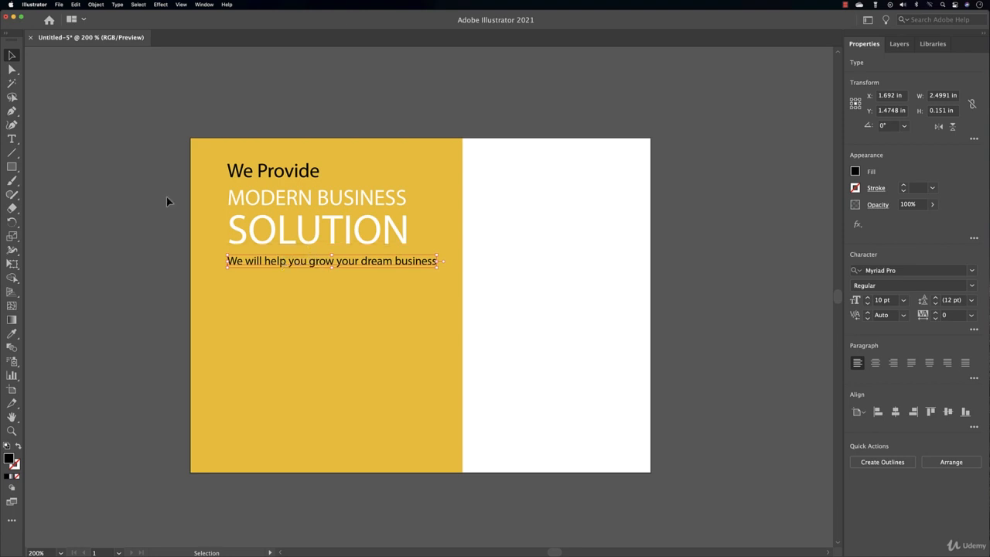
pyautogui.moveTo(12, 139)
pyautogui.mouseDown()
pyautogui.moveTo(58, 156)
pyautogui.moveTo(14, 144)
pyautogui.mouseUp()
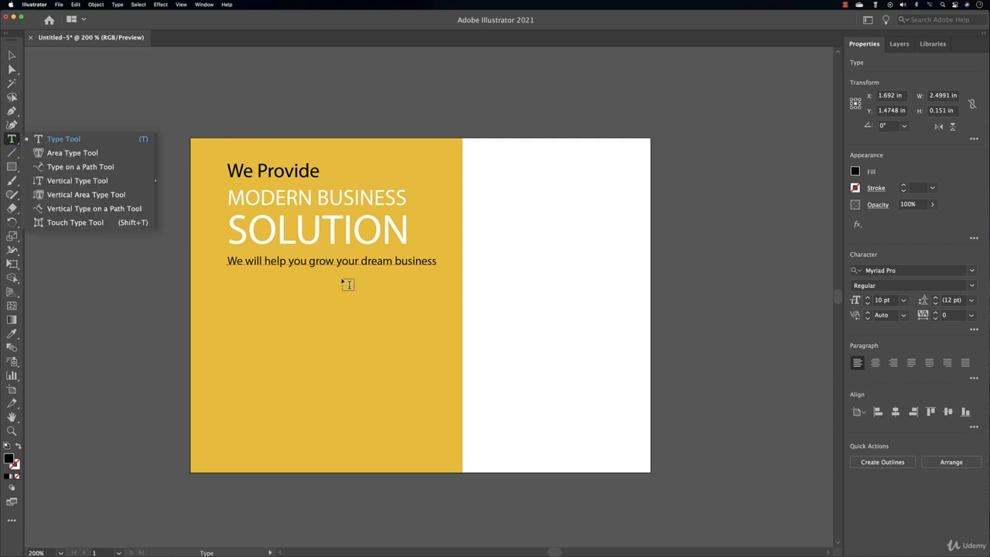
pyautogui.click(38, 142)
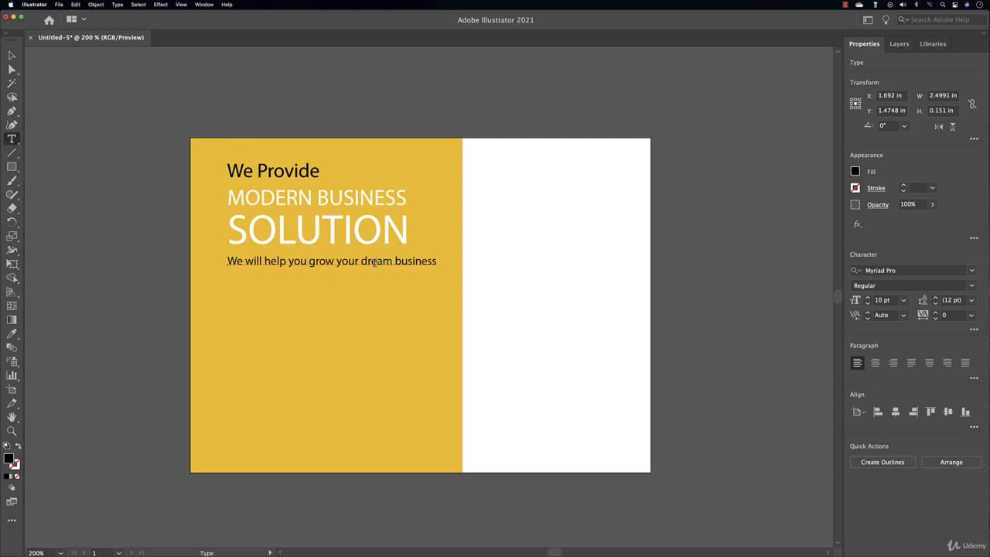
pyautogui.click(12, 56)
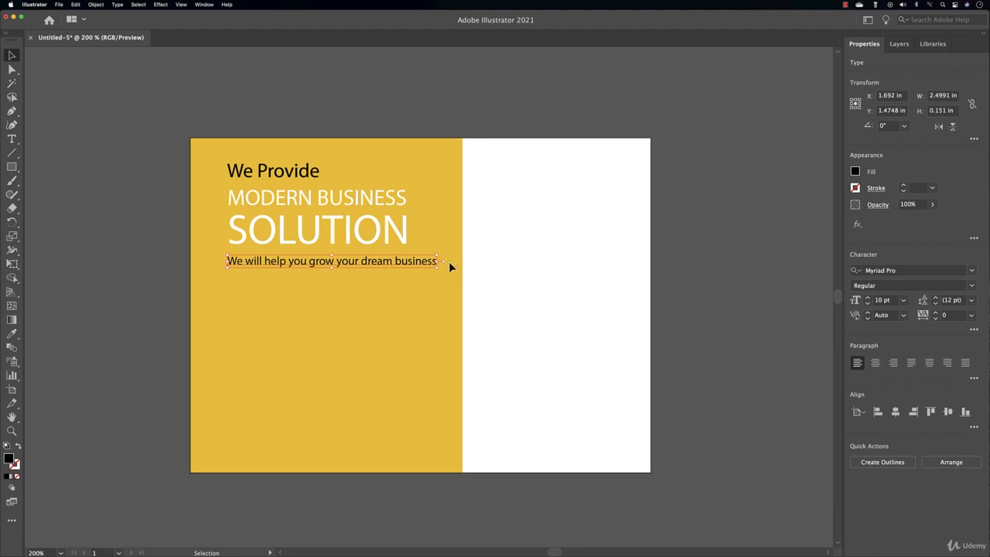
# Convert the tagline to area type, resize its frame so it wraps, and set it to 9 pt
pyautogui.doubleClick(443, 262)
pyautogui.doubleClick(443, 261)
pyautogui.moveTo(441, 263); pyautogui.dragTo(395, 281)
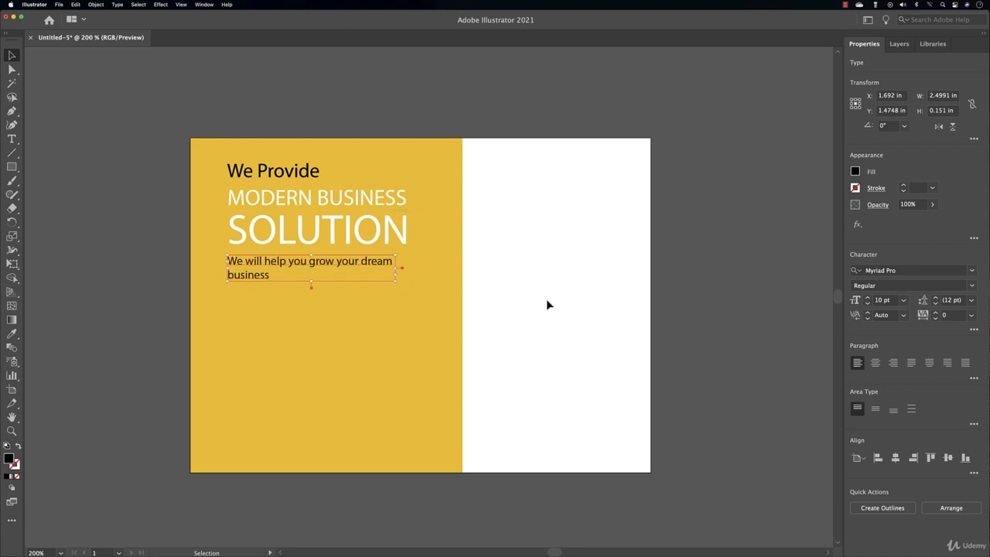
pyautogui.click(867, 304)
pyautogui.click(867, 304)
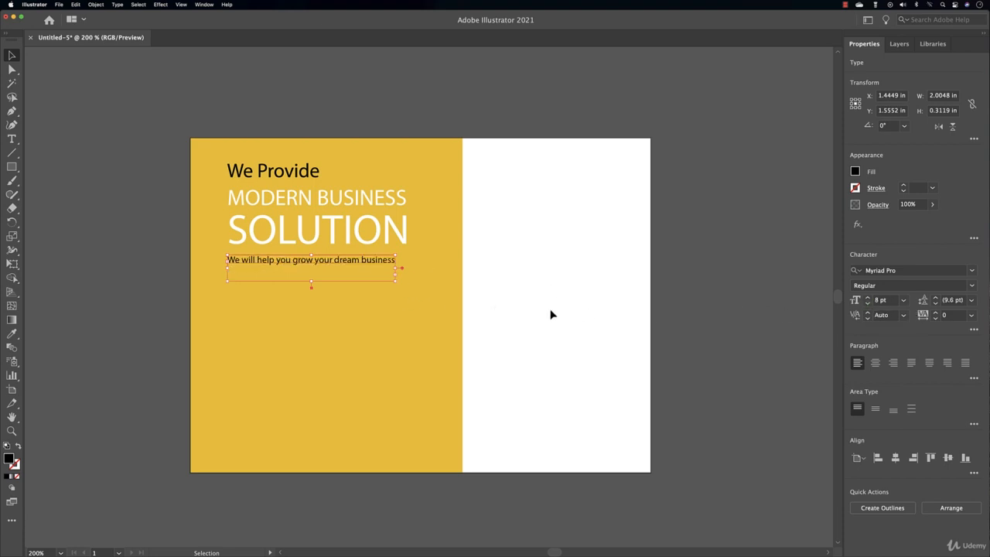
pyautogui.click(867, 297)
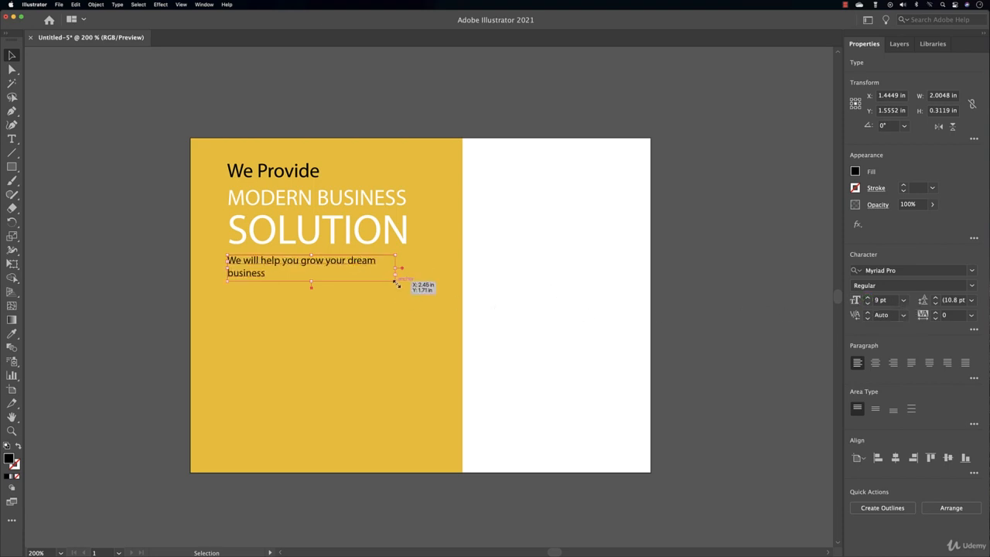
pyautogui.moveTo(396, 281); pyautogui.dragTo(407, 284)
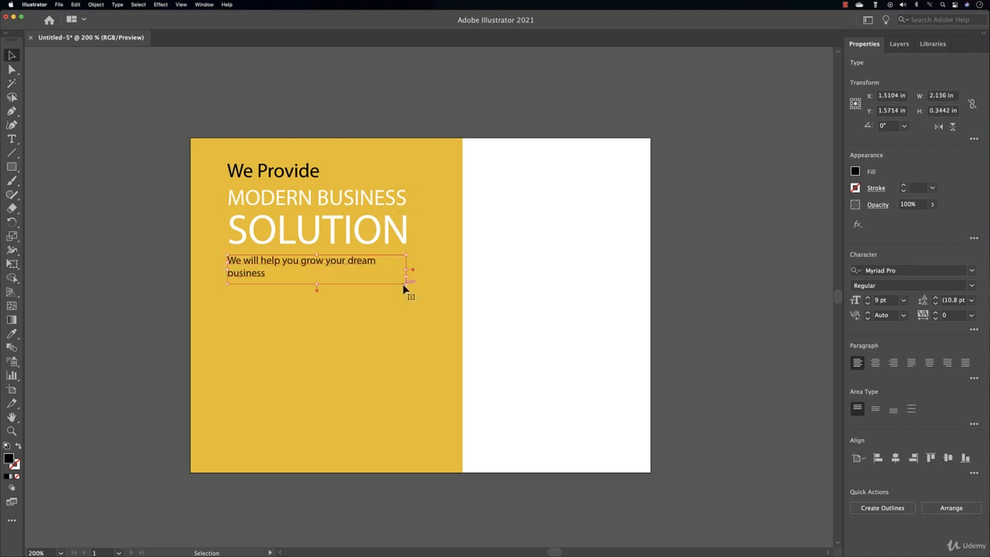
pyautogui.click(11, 139)
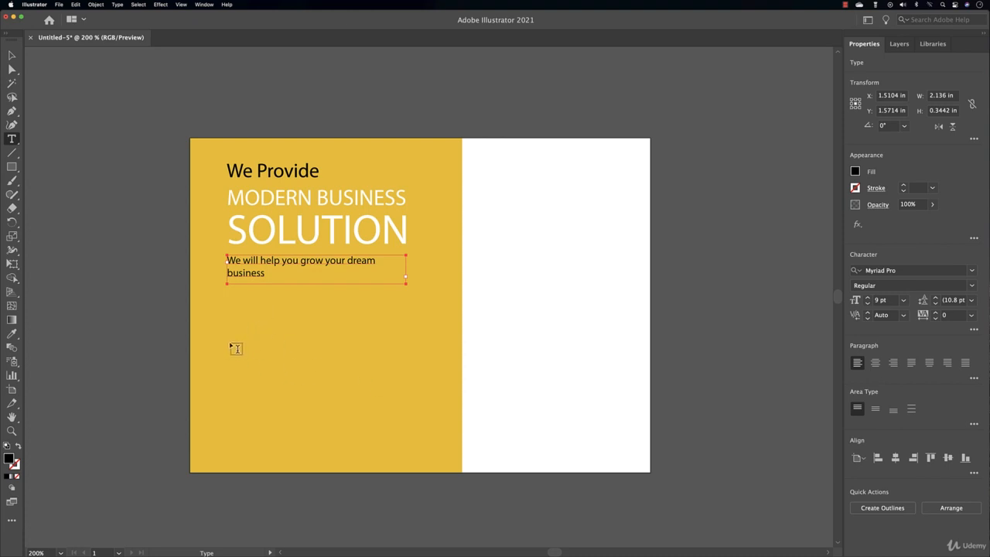
# Draw a Lorem ipsum text frame below the tagline and start a new paragraph at 'Ut'
pyautogui.moveTo(228, 333)
pyautogui.mouseDown()
pyautogui.moveTo(247, 365)
pyautogui.moveTo(426, 454)
pyautogui.mouseUp()
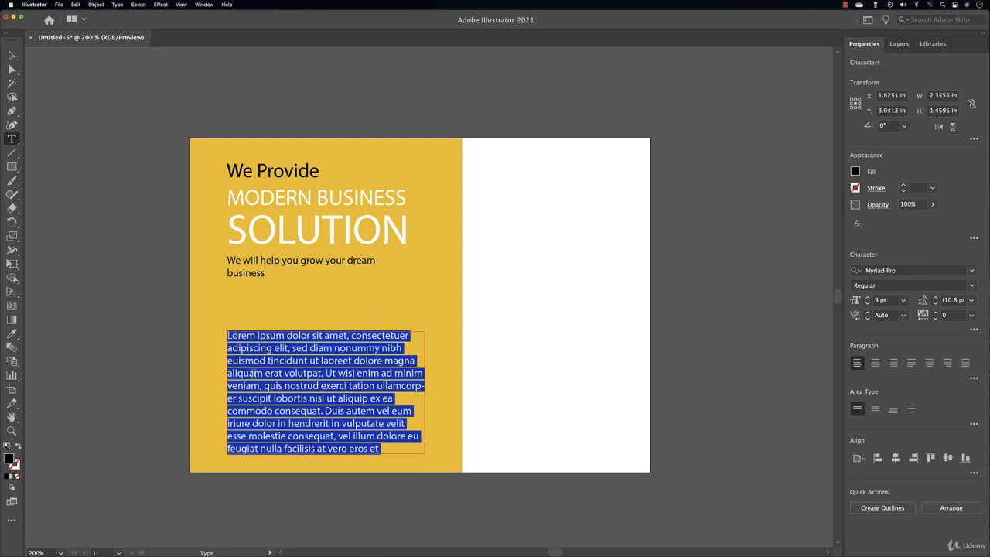
pyautogui.click(327, 374)
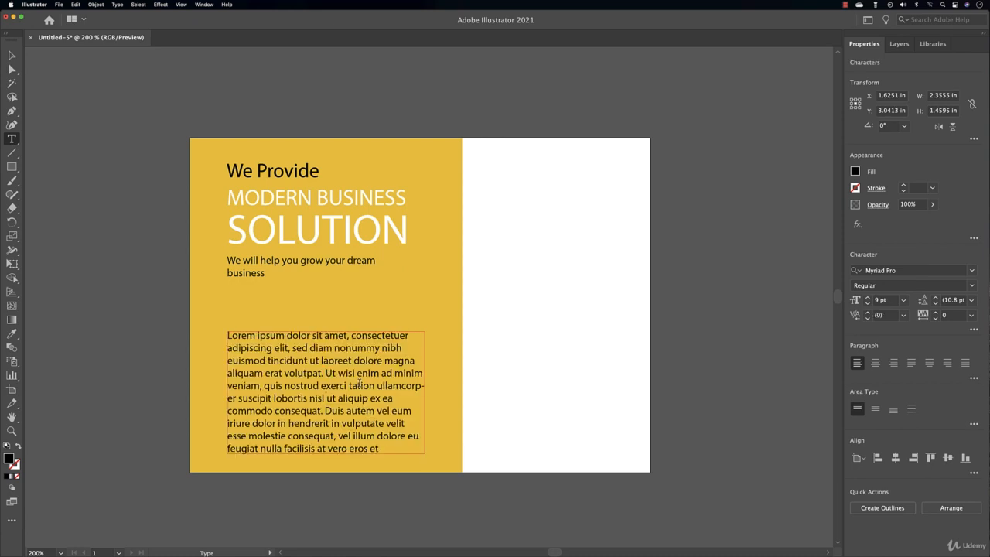
pyautogui.press('Return')
pyautogui.press('Return')
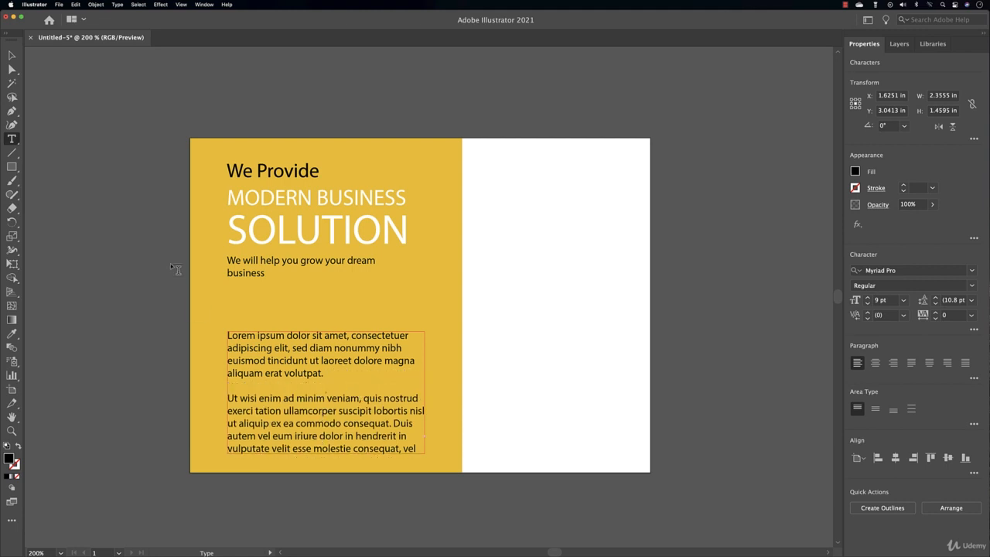
# Shorten and narrow the body text frame and move it up
pyautogui.click(11, 55)
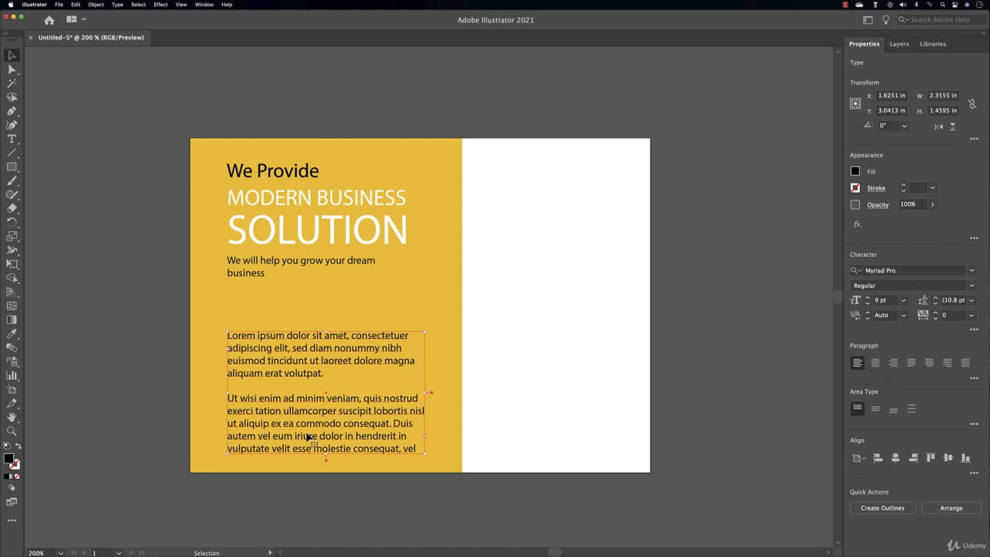
pyautogui.moveTo(325, 455); pyautogui.dragTo(326, 431)
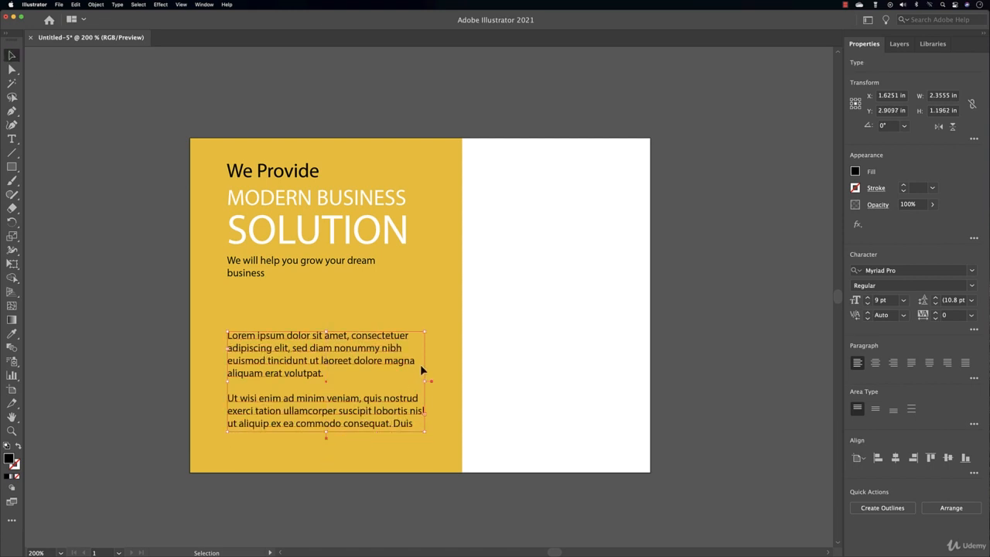
pyautogui.moveTo(424, 382)
pyautogui.mouseDown()
pyautogui.moveTo(363, 381)
pyautogui.moveTo(424, 385)
pyautogui.mouseUp()
pyautogui.moveTo(346, 374); pyautogui.dragTo(341, 354)
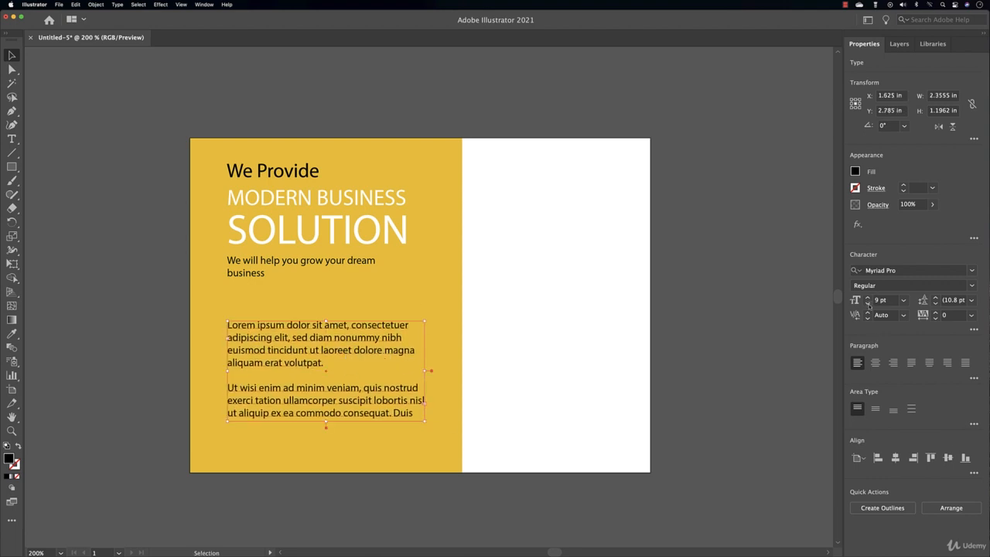
# Set the body text to 8 pt and nudge the slightly narrower frame up under the tagline
pyautogui.click(868, 304)
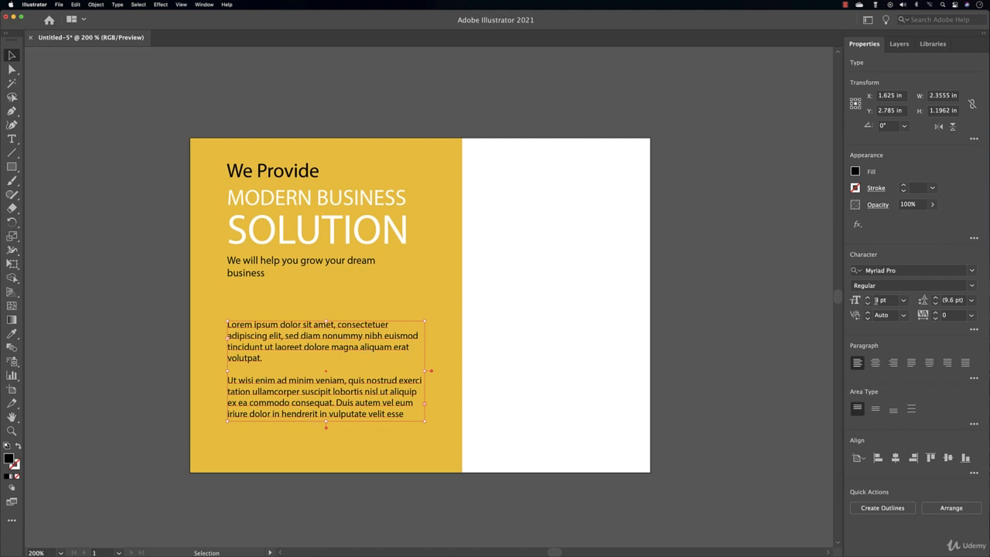
pyautogui.click(868, 298)
pyautogui.click(869, 298)
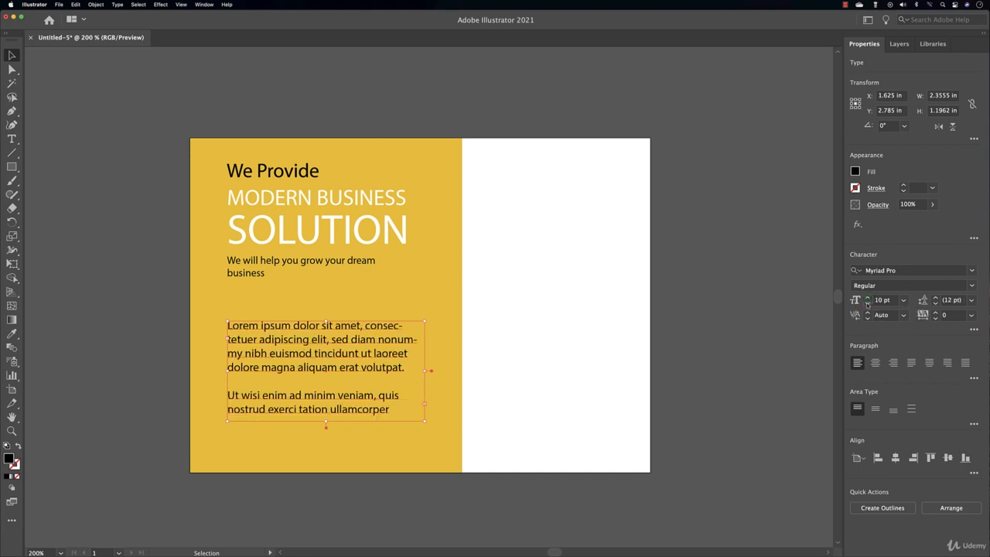
pyautogui.click(867, 303)
pyautogui.click(867, 303)
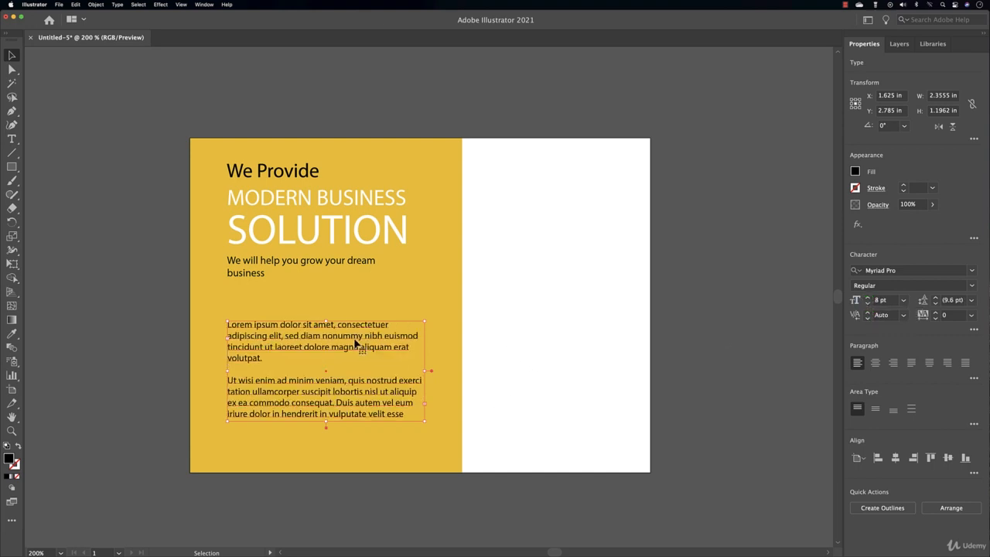
pyautogui.moveTo(355, 343); pyautogui.dragTo(357, 337)
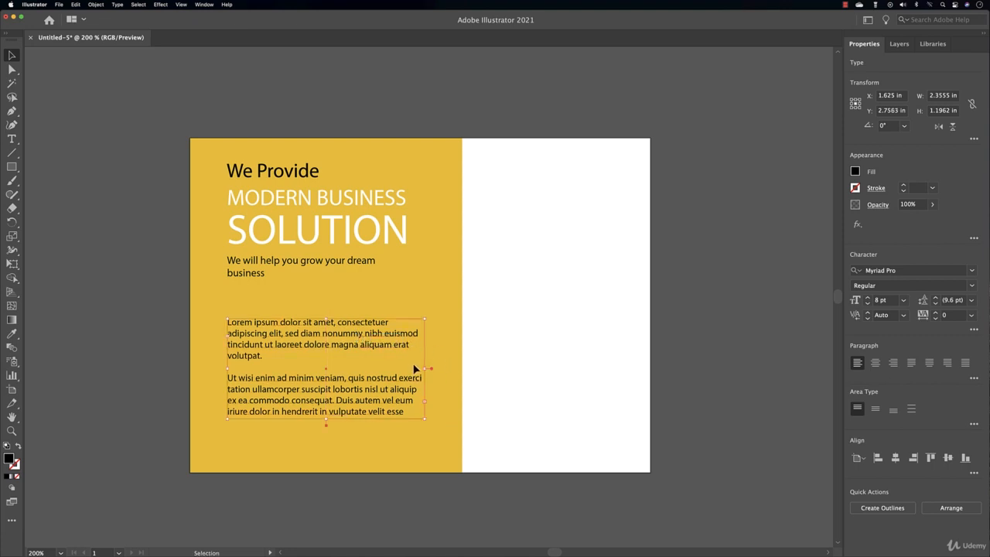
pyautogui.moveTo(425, 369); pyautogui.dragTo(419, 367)
pyautogui.moveTo(358, 338)
pyautogui.mouseDown()
pyautogui.moveTo(360, 326)
pyautogui.moveTo(358, 338)
pyautogui.mouseUp()
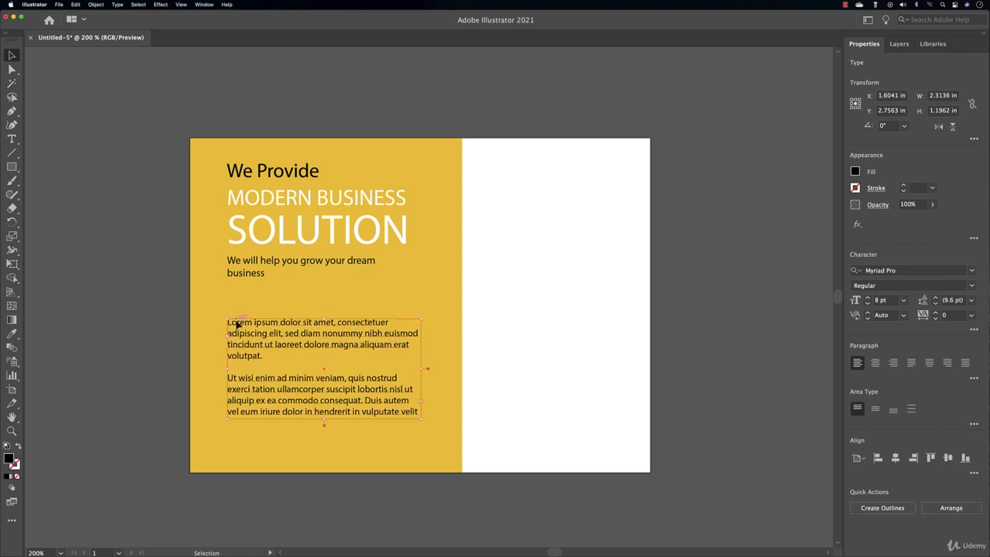
pyautogui.click(12, 139)
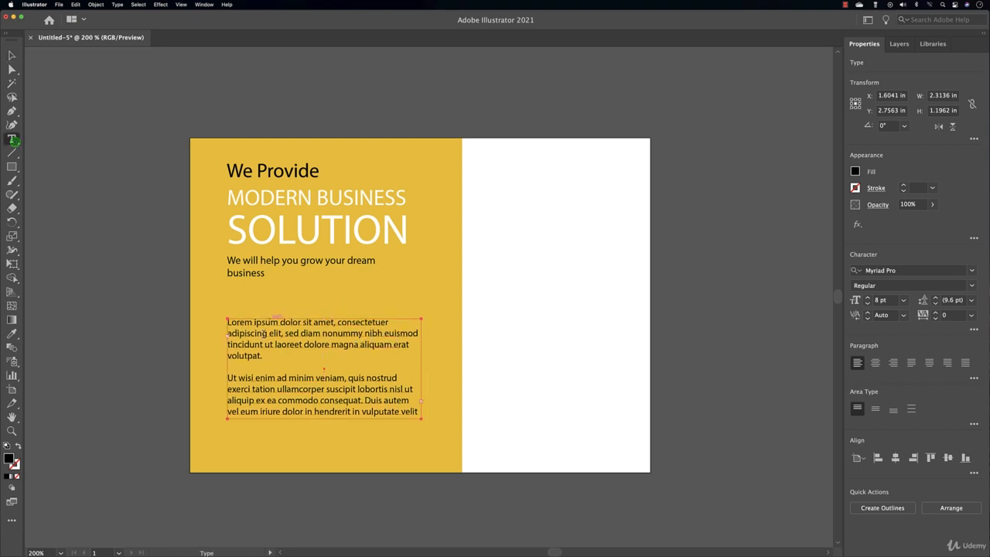
# Add a 'What we do?' label above the body paragraph and shrink it to 6 pt
pyautogui.click(231, 301)
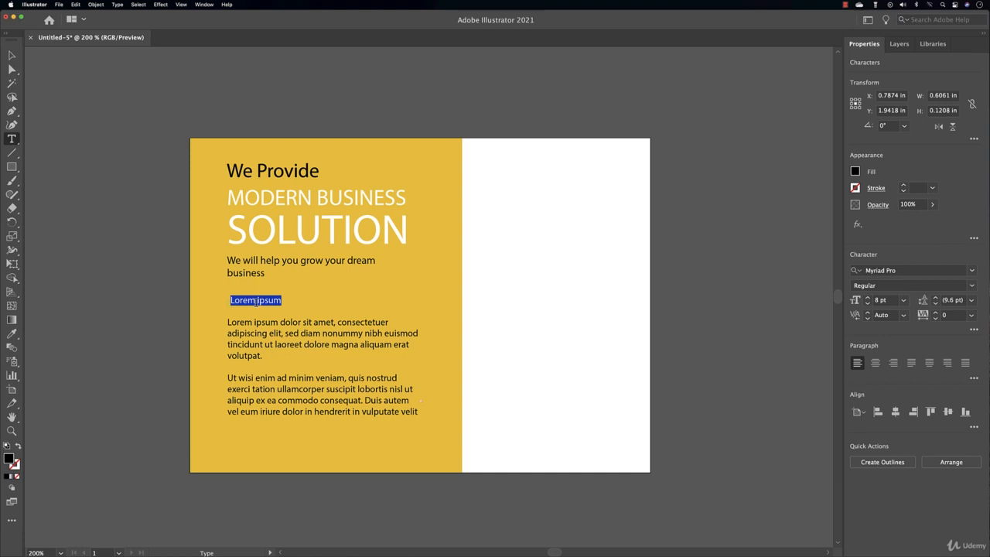
pyautogui.write('What we do?')
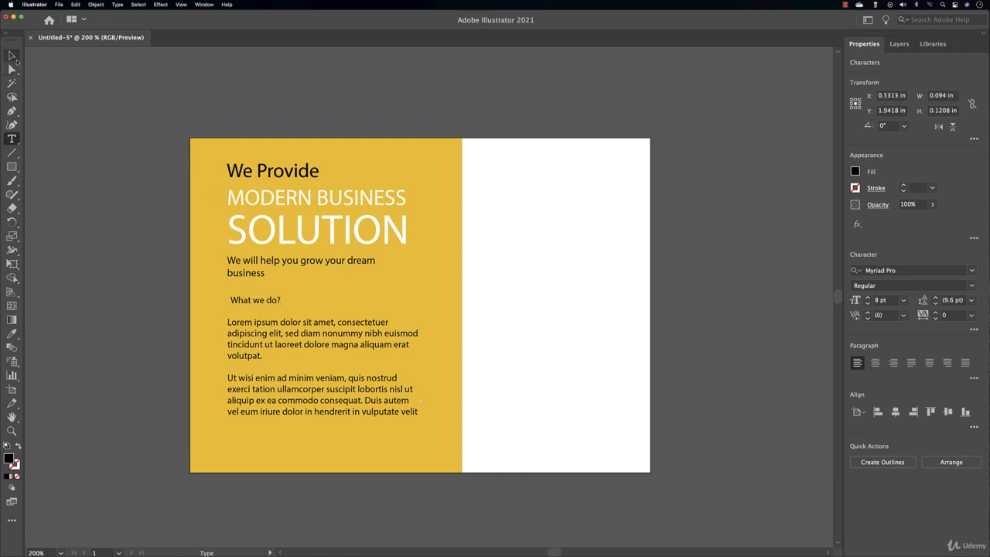
pyautogui.click(11, 55)
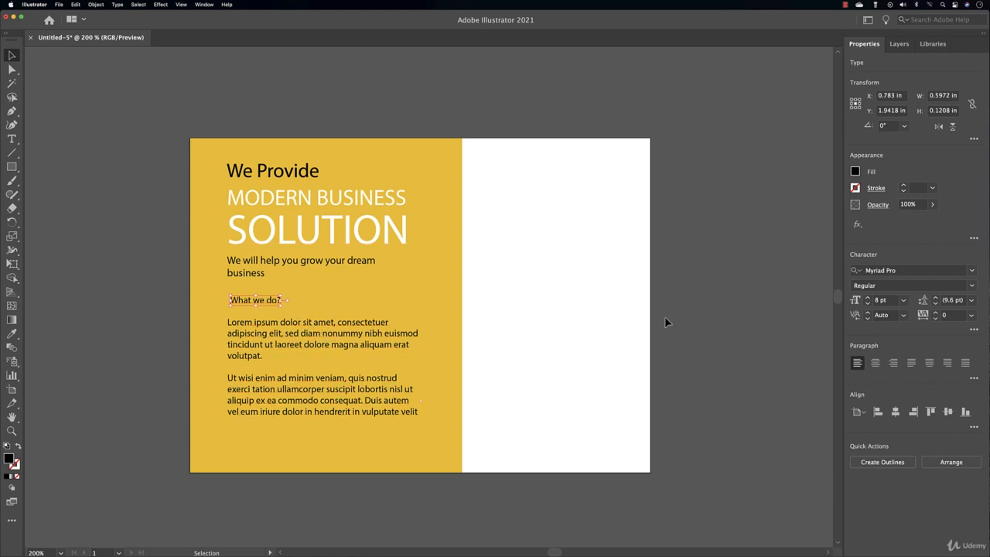
pyautogui.click(867, 305)
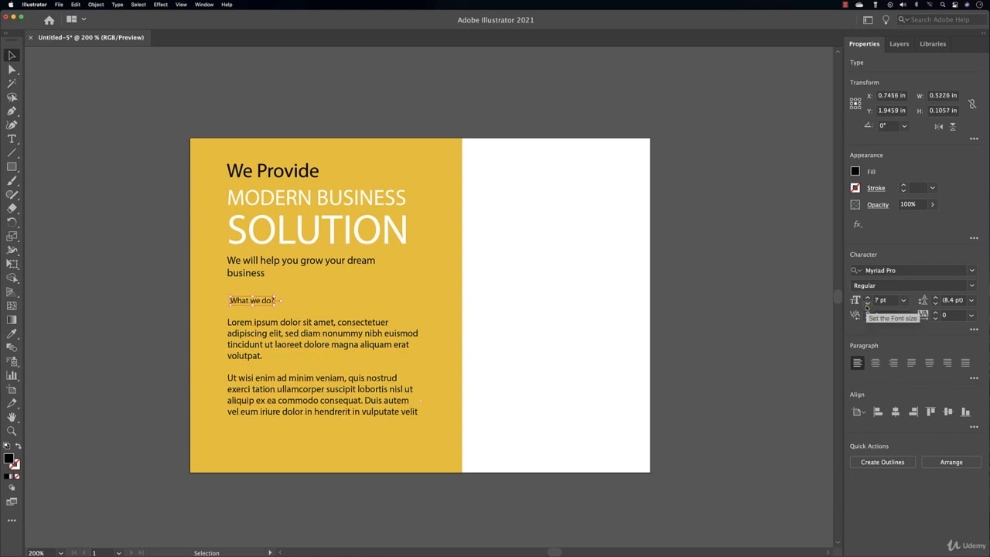
pyautogui.click(868, 305)
pyautogui.click(147, 203)
pyautogui.click(11, 166)
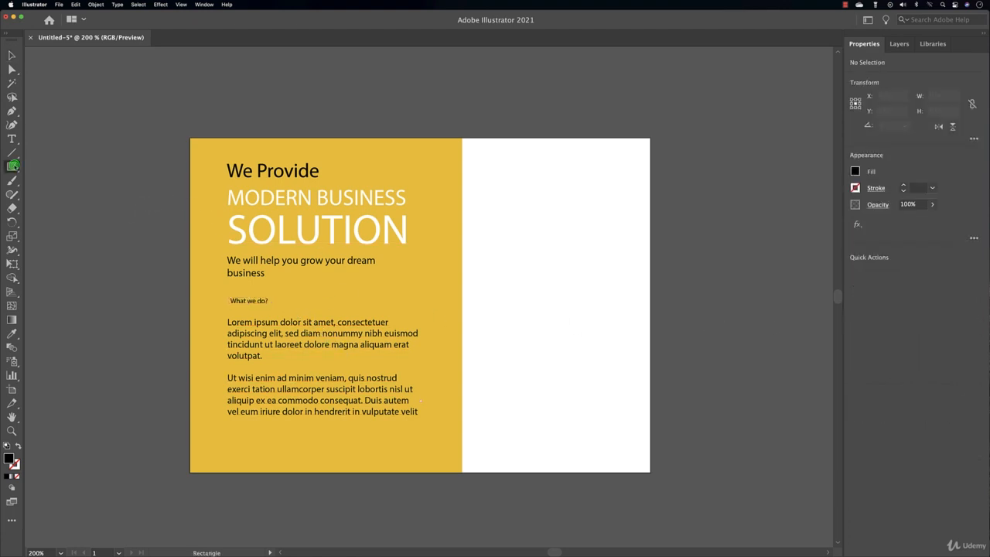
# Draw a white-filled rounded-rectangle pill over the 'What we do?' label
pyautogui.click(58, 166)
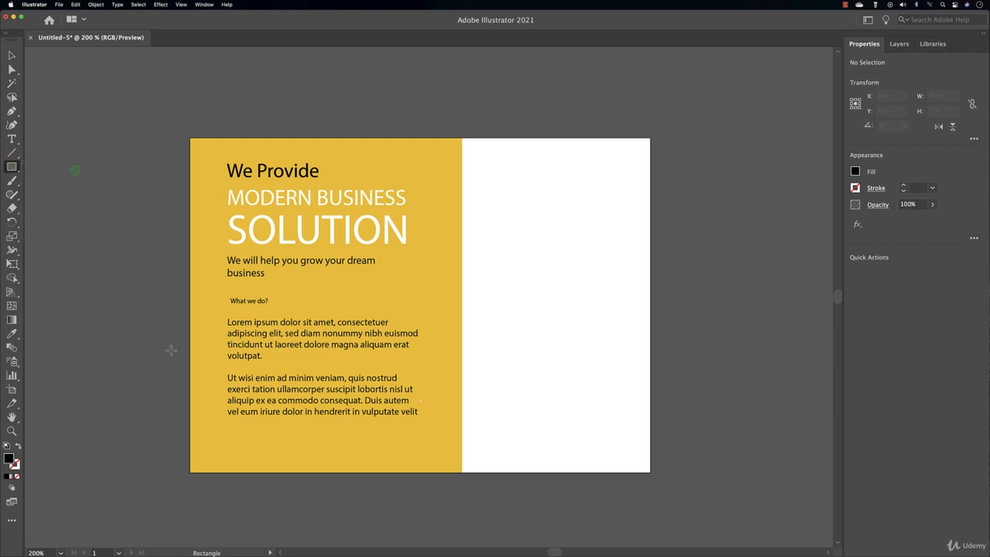
pyautogui.click(12, 166)
pyautogui.click(72, 181)
pyautogui.moveTo(227, 297); pyautogui.dragTo(278, 309)
pyautogui.click(855, 171)
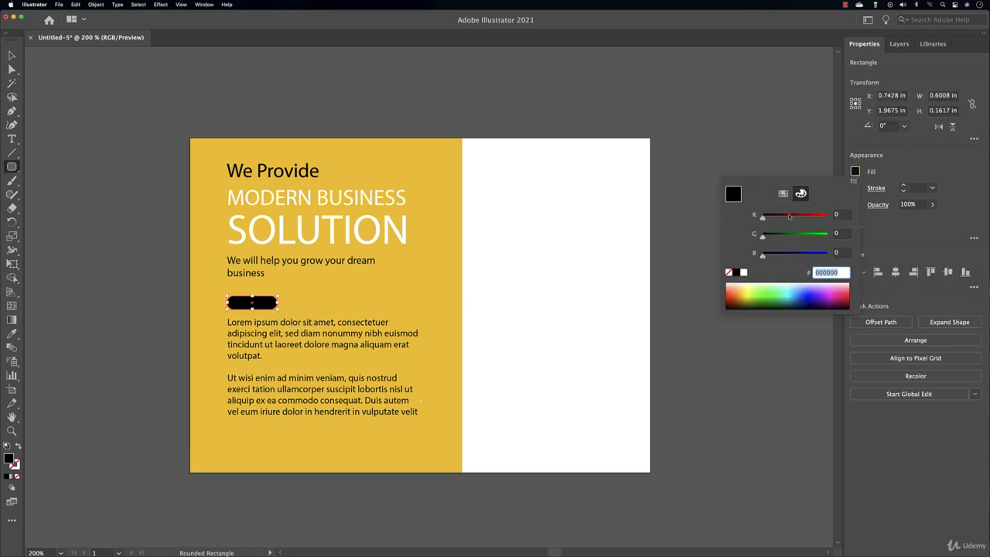
pyautogui.click(743, 273)
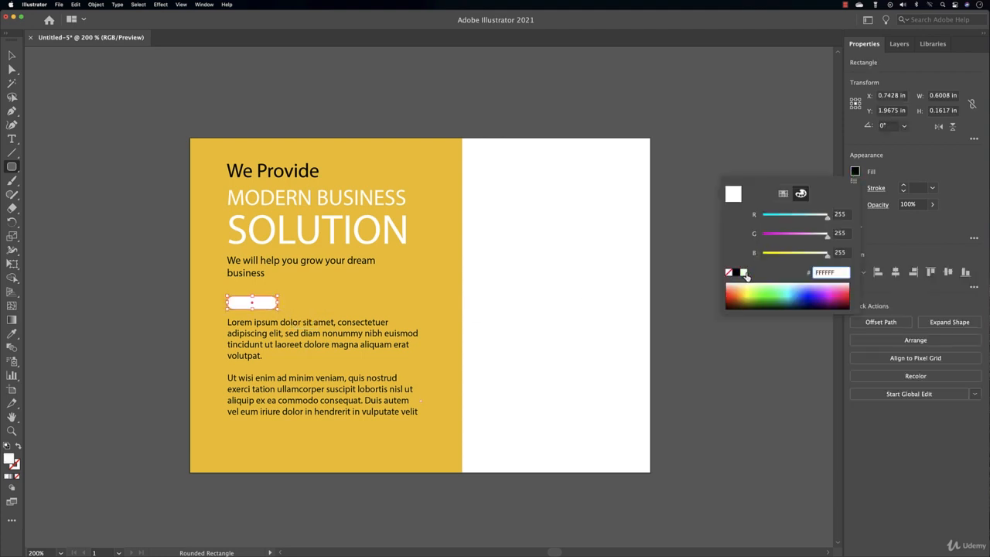
pyautogui.click(13, 58)
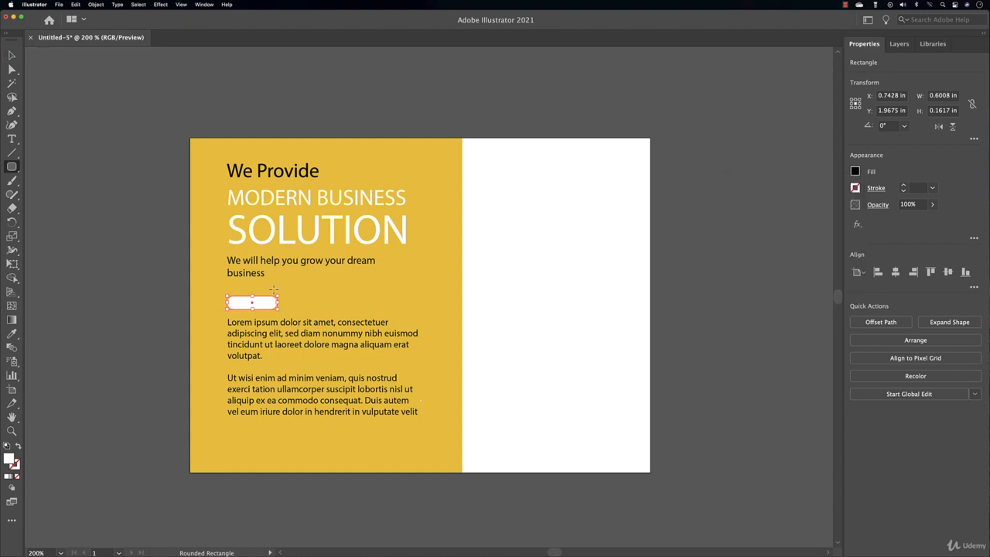
# Send the pill behind the label text and reposition it around the label
pyautogui.click(888, 340)
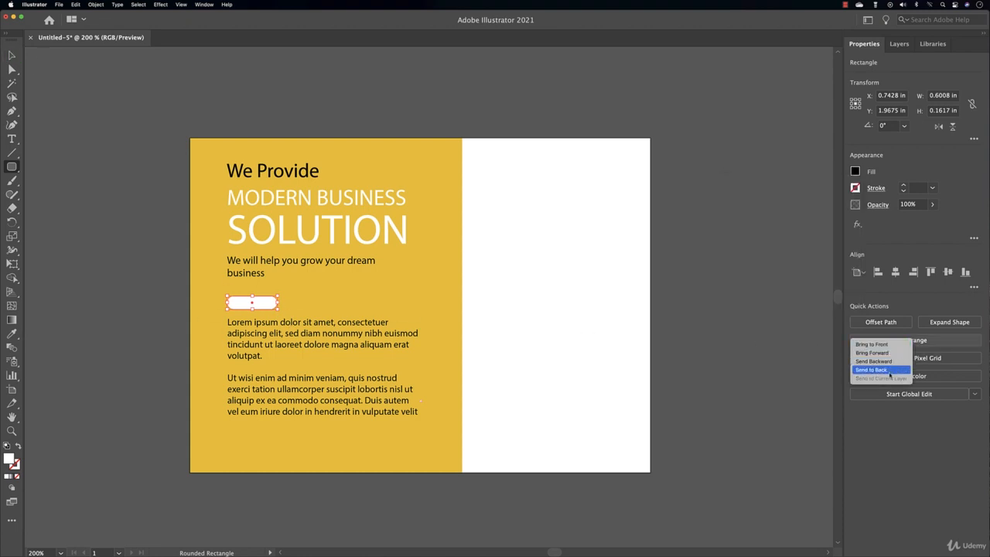
pyautogui.click(889, 375)
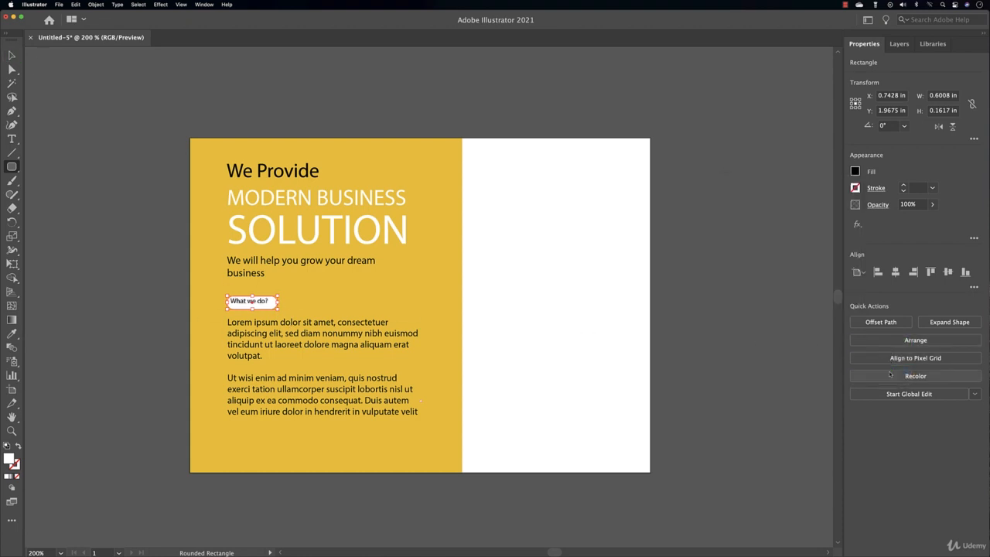
pyautogui.click(899, 44)
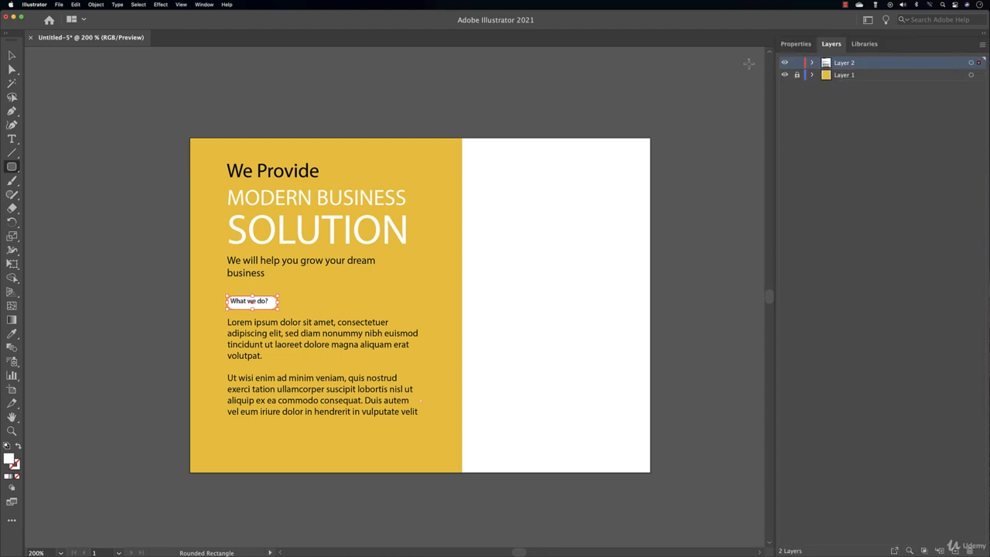
pyautogui.click(795, 44)
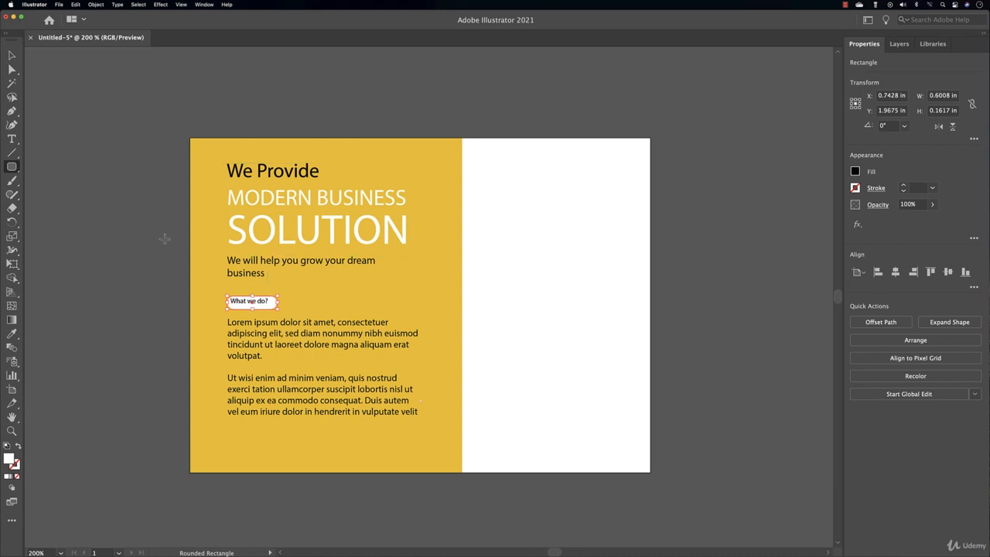
pyautogui.click(11, 56)
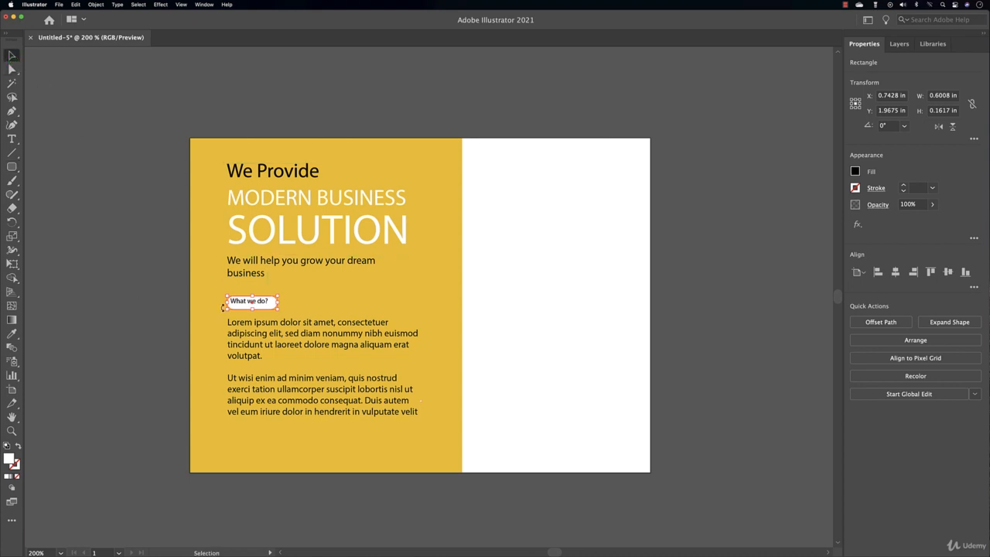
pyautogui.moveTo(239, 309); pyautogui.dragTo(235, 305)
pyautogui.click(160, 310)
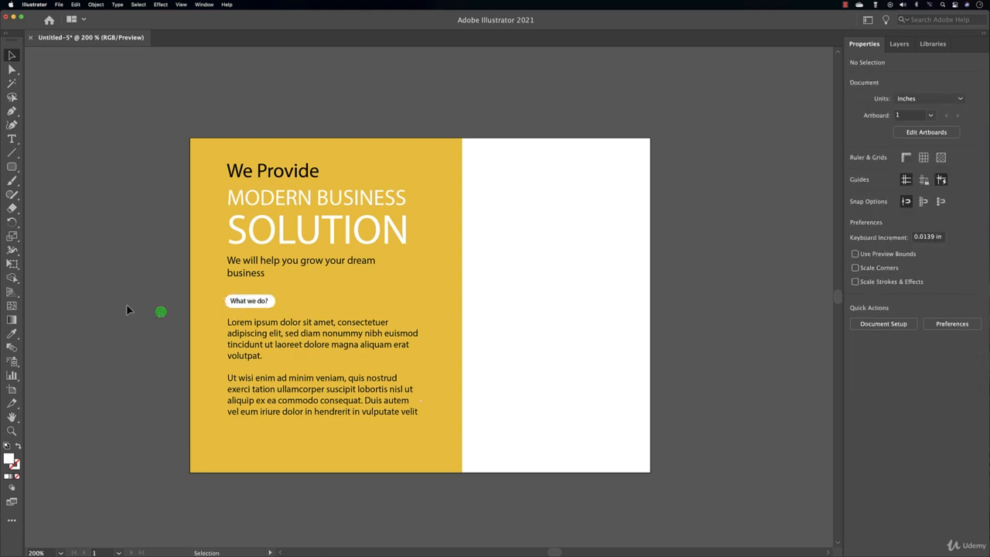
pyautogui.scroll(1, 238, 310)
pyautogui.scroll(1, 239, 309)
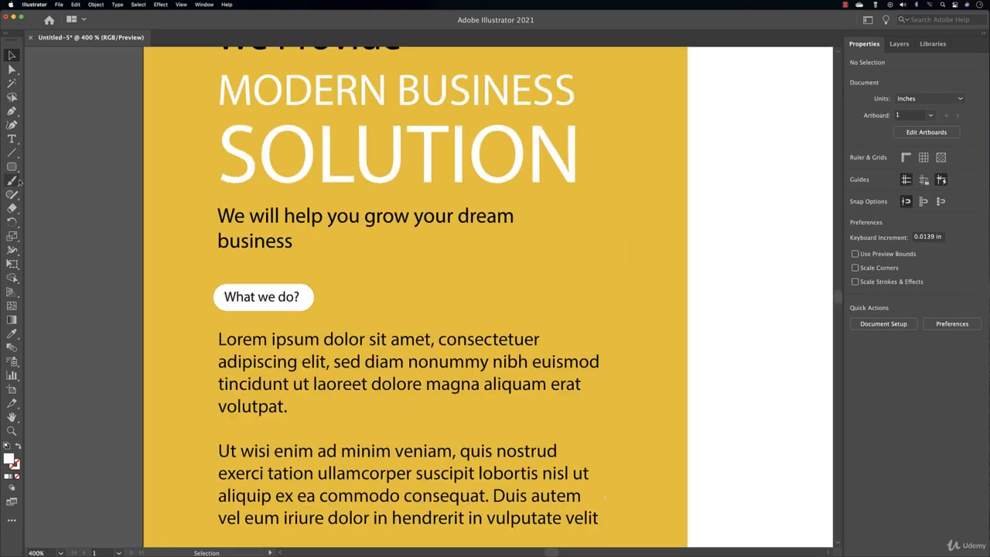
# Create a small three-sided polygon triangle as the bubble's tail
pyautogui.click(11, 168)
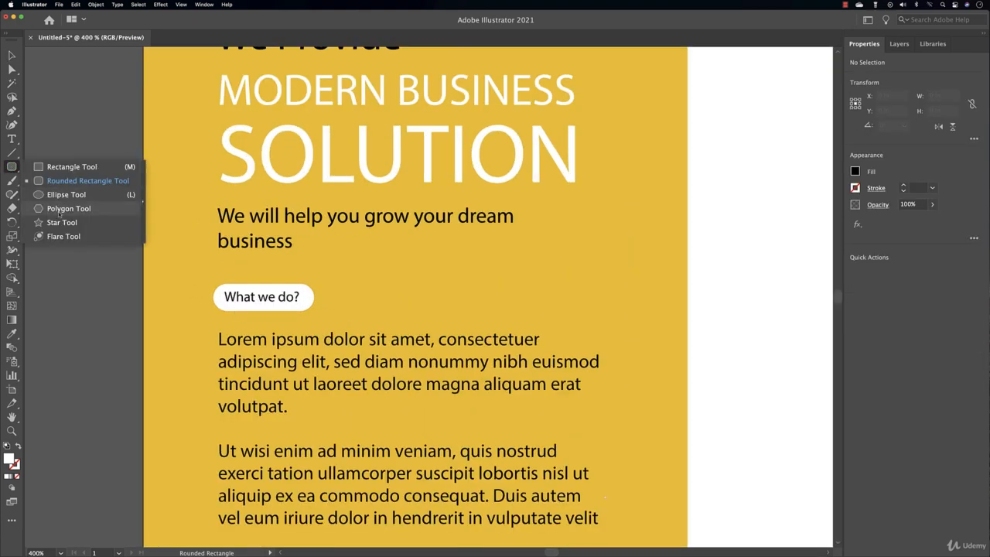
pyautogui.click(60, 209)
pyautogui.click(687, 220)
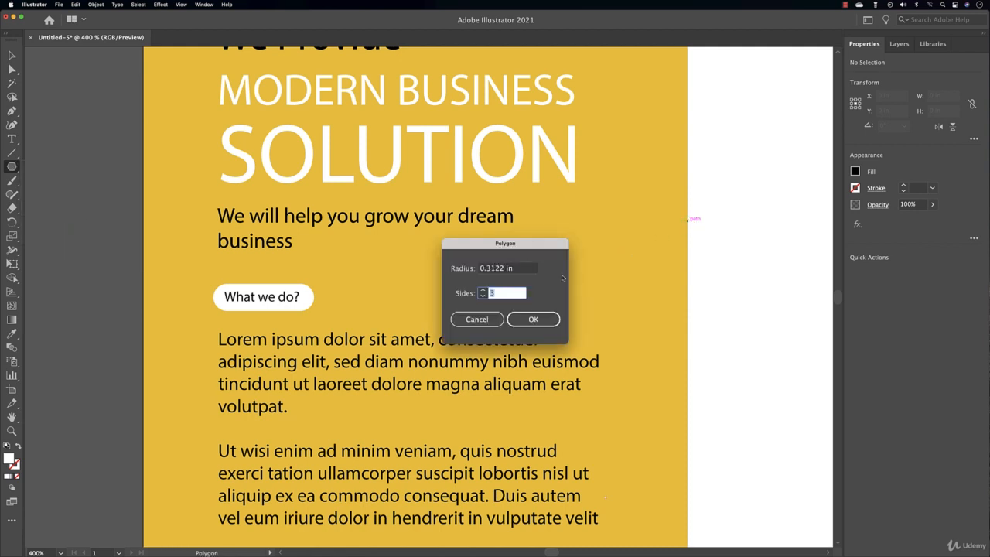
pyautogui.click(534, 320)
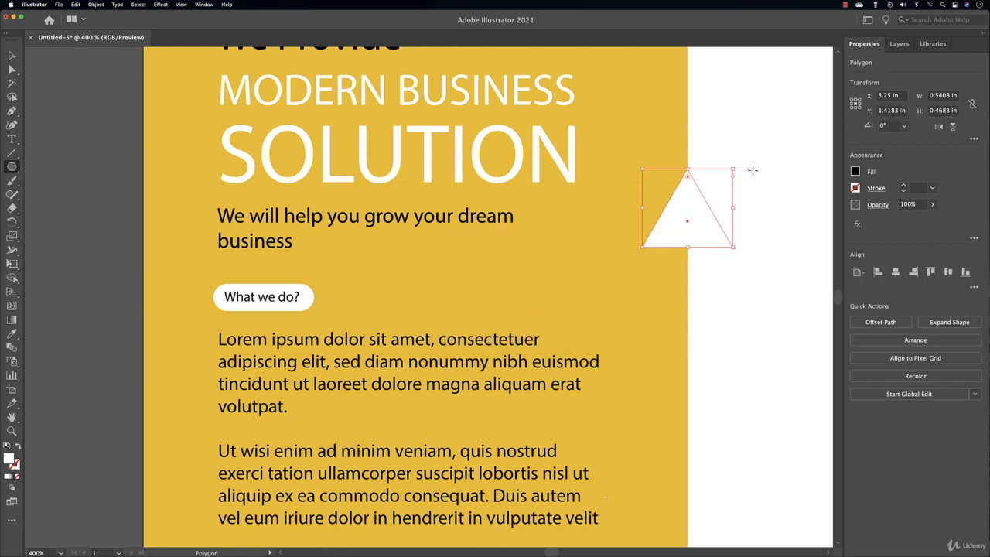
pyautogui.moveTo(733, 170); pyautogui.dragTo(234, 312)
# Merge the triangle and the white pill into one shape with the Shape Builder
pyautogui.press('v')
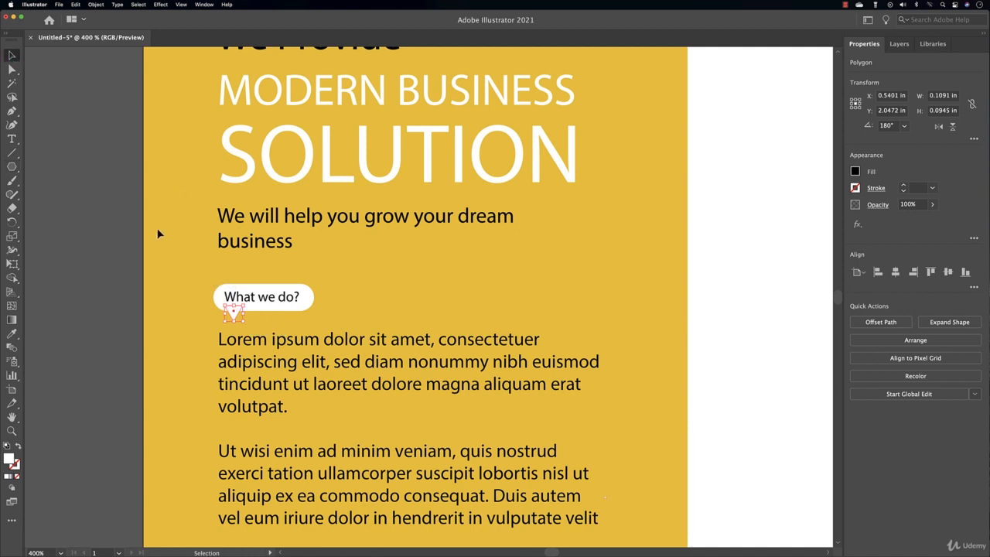
pyautogui.click(157, 229)
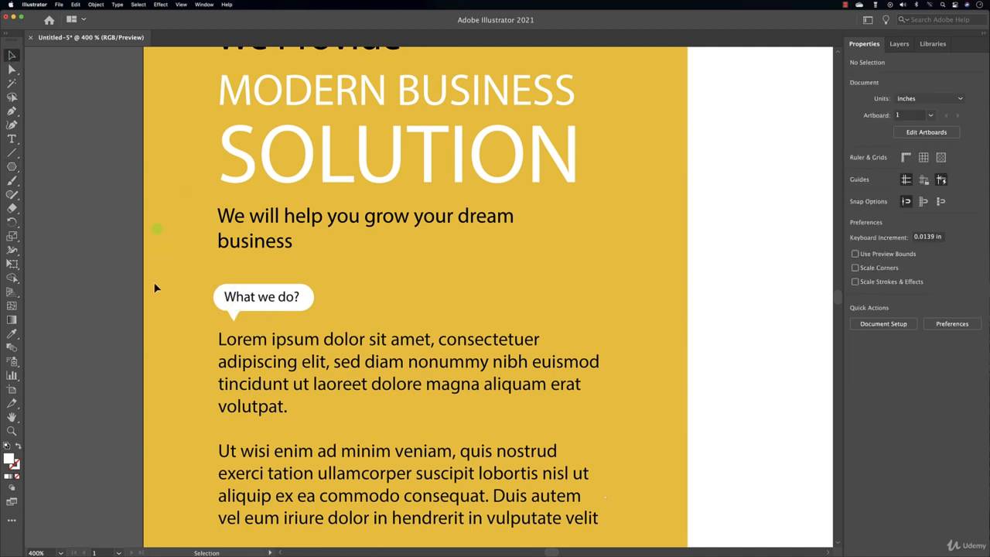
pyautogui.click(222, 294)
pyautogui.keyDown('shift'); pyautogui.click(233, 316); pyautogui.keyUp('shift')
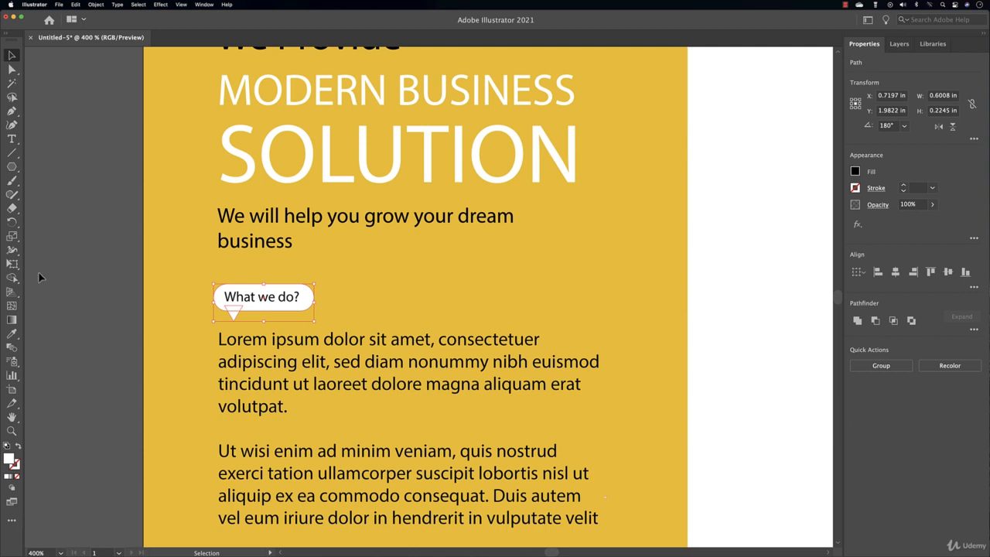
pyautogui.click(12, 277)
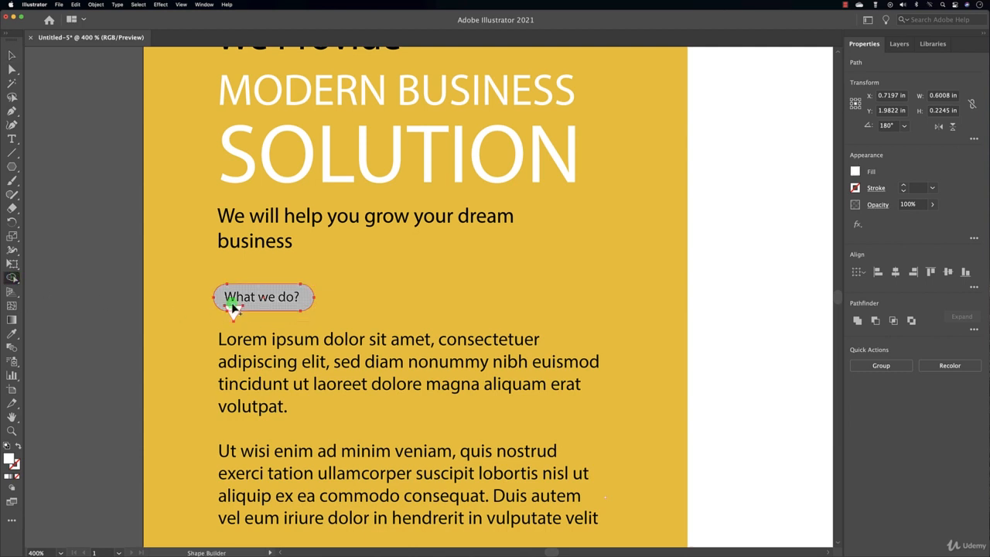
pyautogui.moveTo(233, 307)
pyautogui.mouseDown()
pyautogui.moveTo(236, 317)
pyautogui.moveTo(248, 299)
pyautogui.mouseUp()
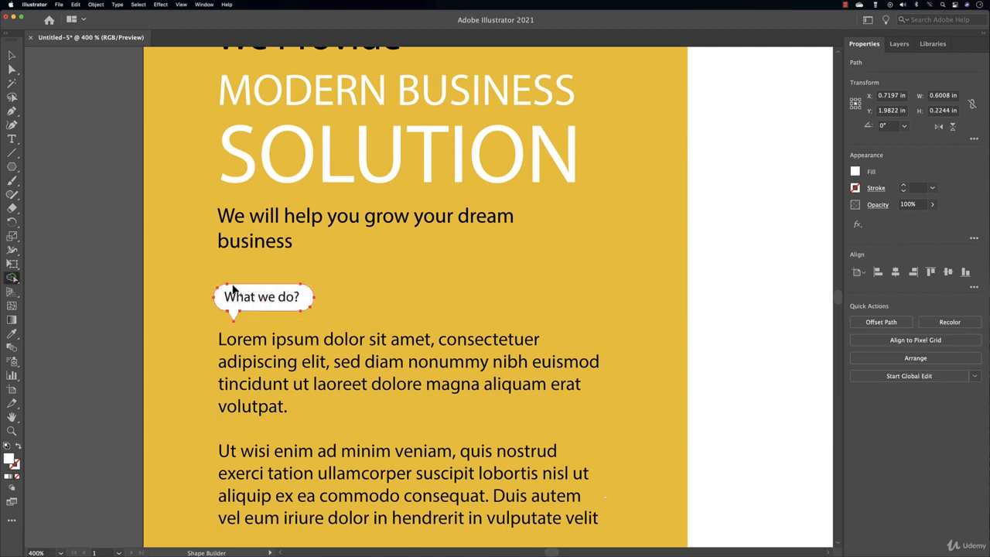
pyautogui.click(12, 55)
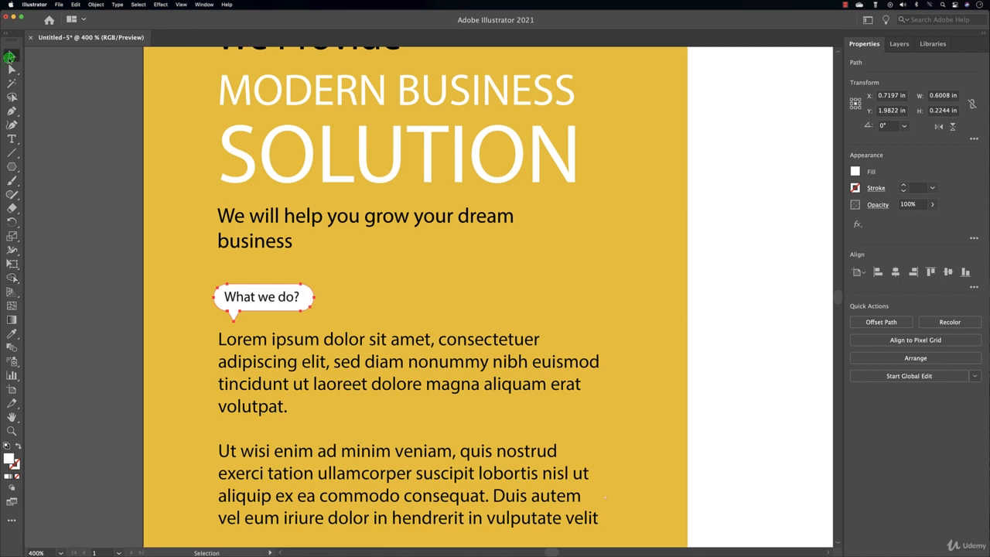
pyautogui.click(80, 286)
# Draw a horizontal line below the body text with the Line Segment tool
pyautogui.scroll(-2, 323, 329)
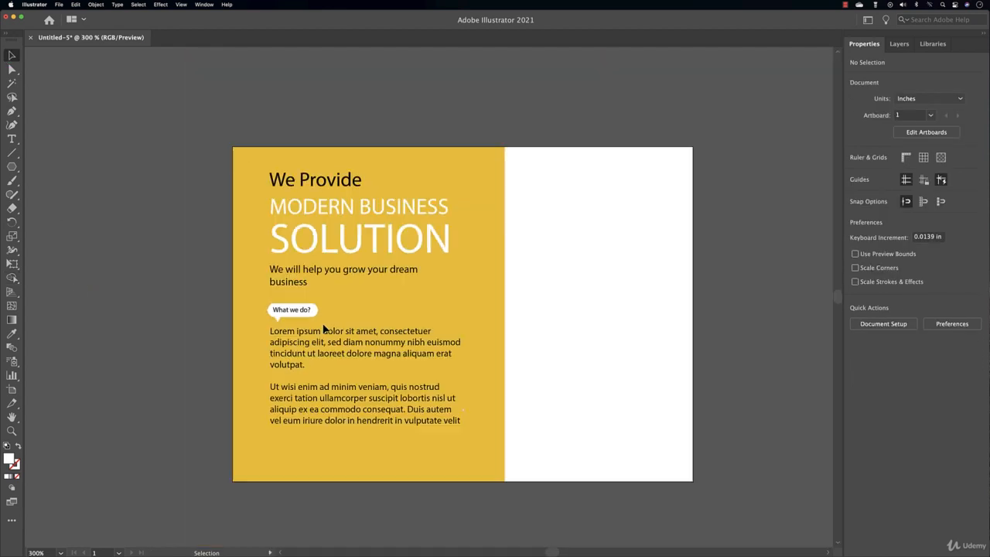
pyautogui.scroll(-3, 354, 356)
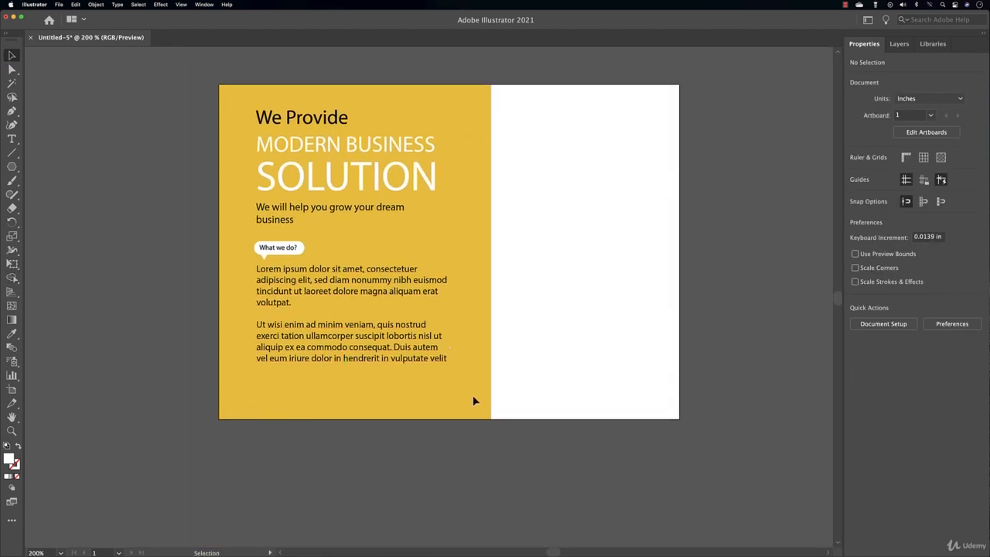
pyautogui.click(12, 152)
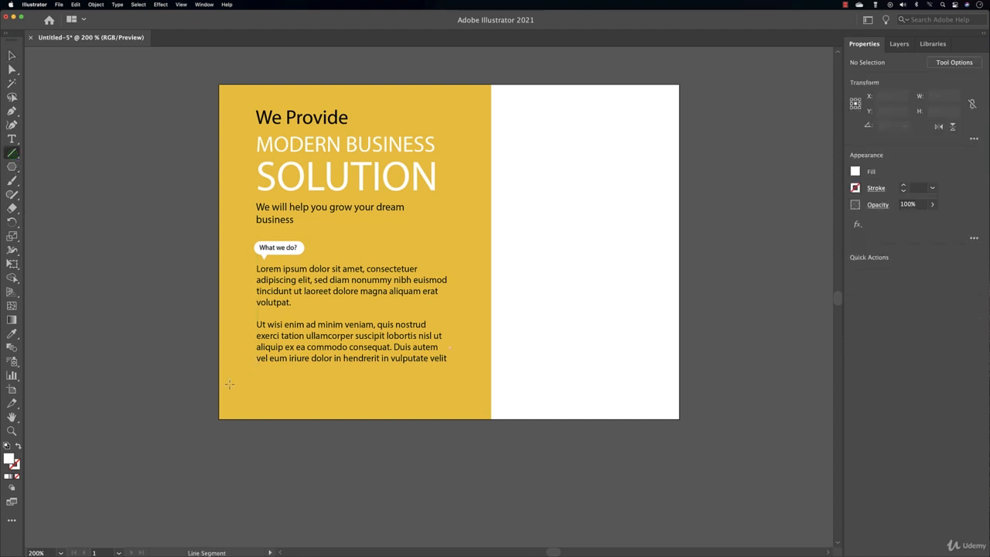
pyautogui.moveTo(256, 379); pyautogui.dragTo(451, 380)
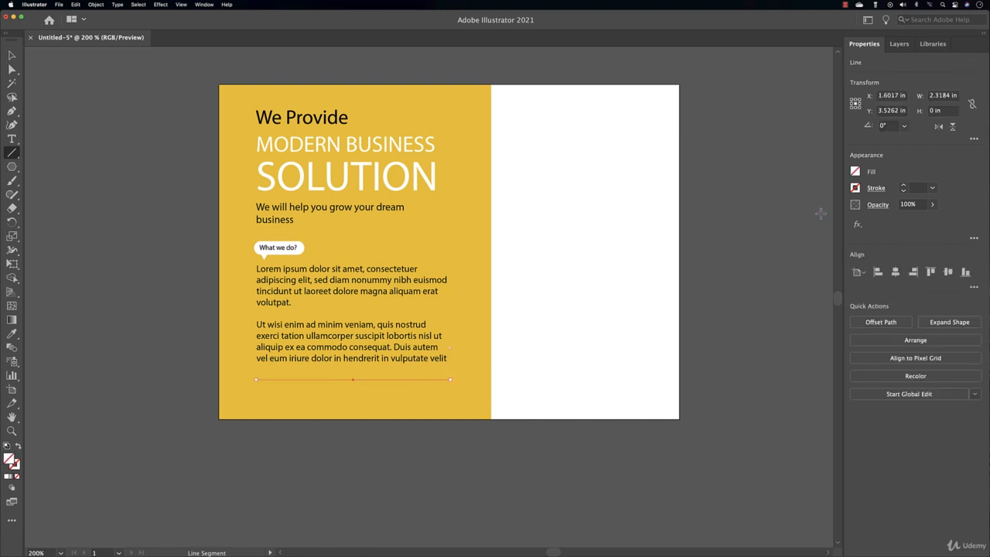
# Give the line a white stroke at 1 pt weight
pyautogui.click(903, 188)
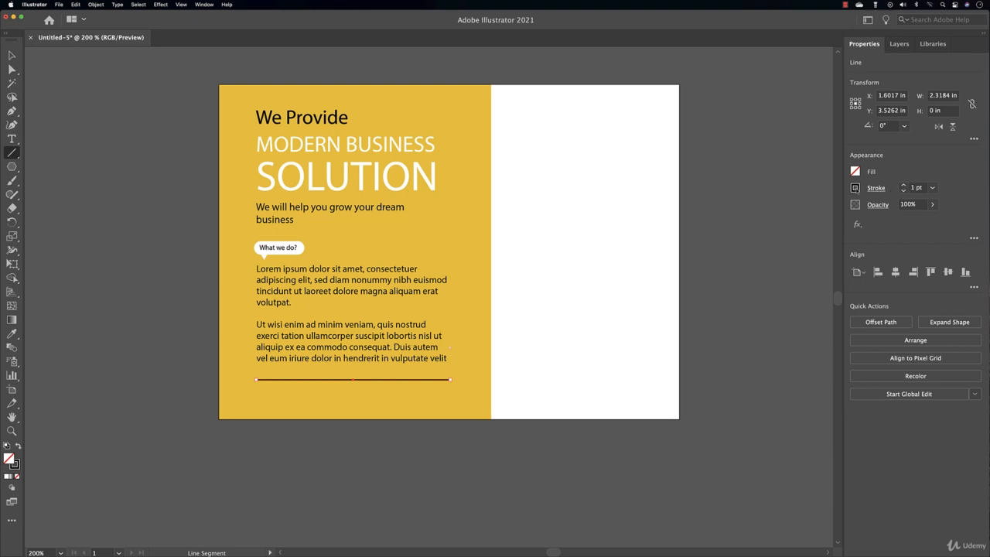
pyautogui.click(855, 187)
pyautogui.click(744, 229)
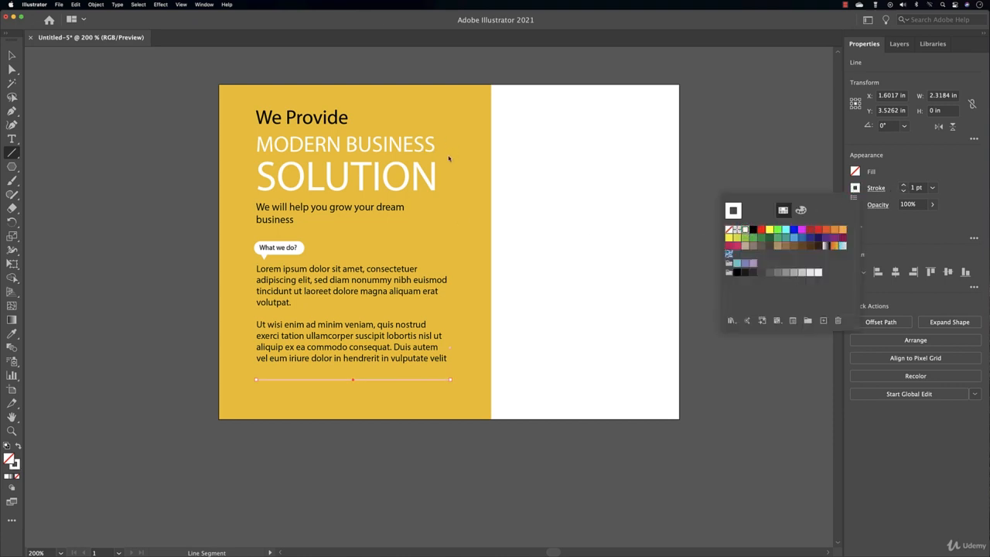
pyautogui.click(903, 193)
pyautogui.click(903, 193)
pyautogui.click(903, 192)
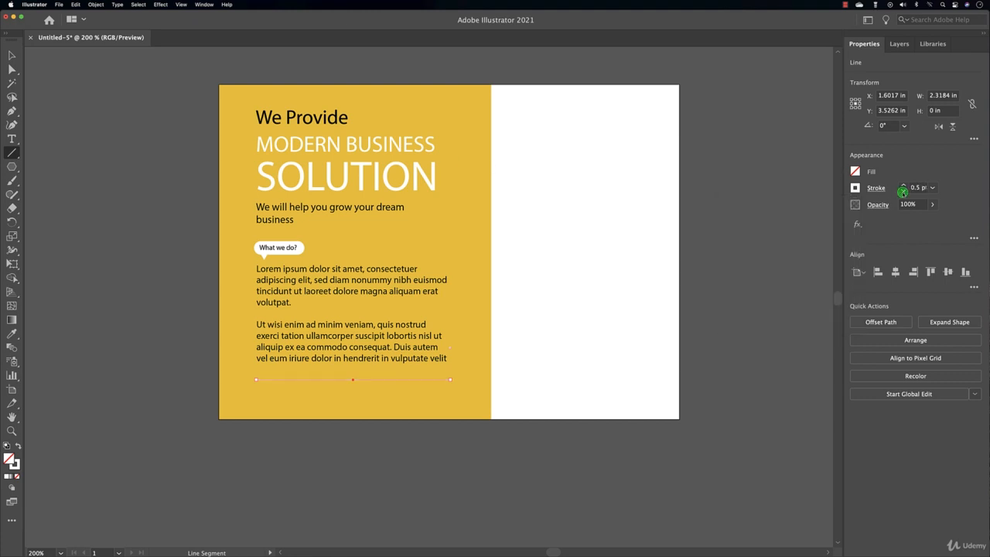
pyautogui.click(903, 192)
pyautogui.click(902, 191)
pyautogui.click(904, 187)
pyautogui.click(904, 187)
pyautogui.click(903, 187)
# Nudge the divider line up slightly and clear the selection
pyautogui.click(12, 55)
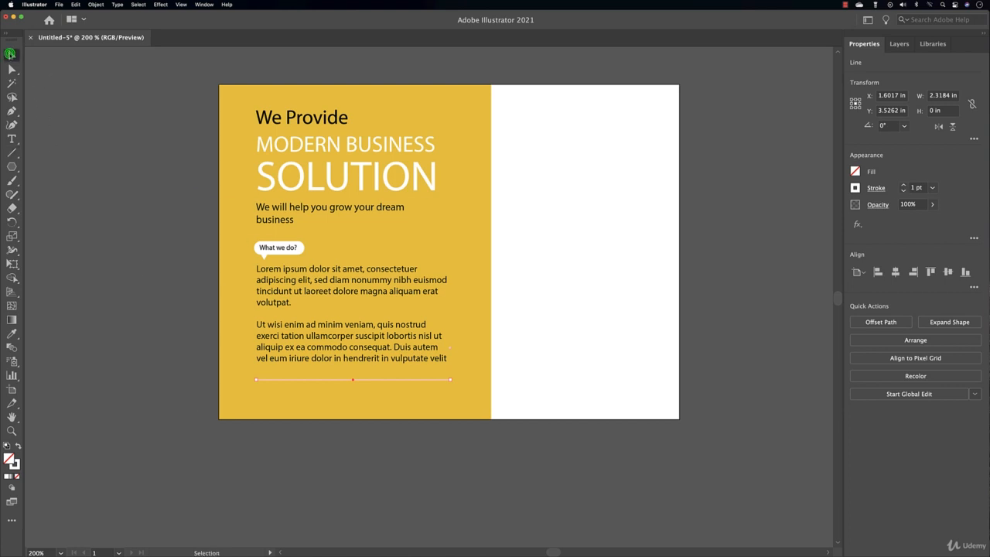
pyautogui.click(115, 343)
pyautogui.moveTo(313, 379); pyautogui.dragTo(322, 373)
pyautogui.click(170, 385)
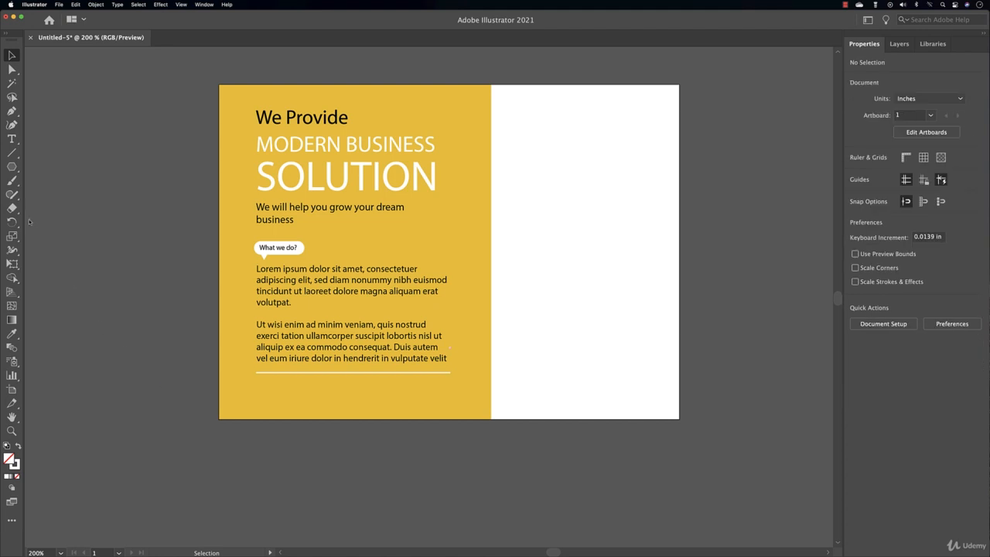
# Add 'Contact us' and a phone number as text lines below the divider
pyautogui.click(12, 139)
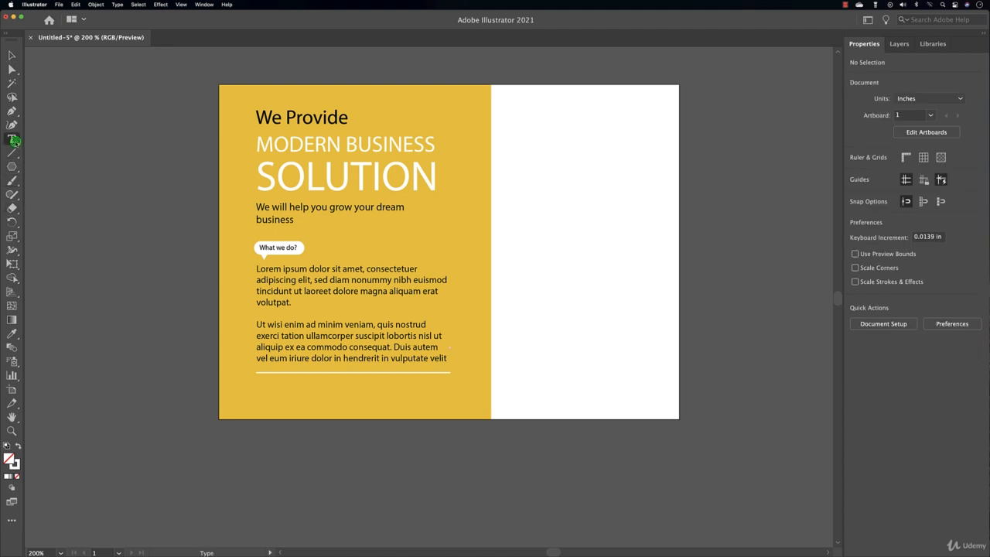
pyautogui.click(261, 391)
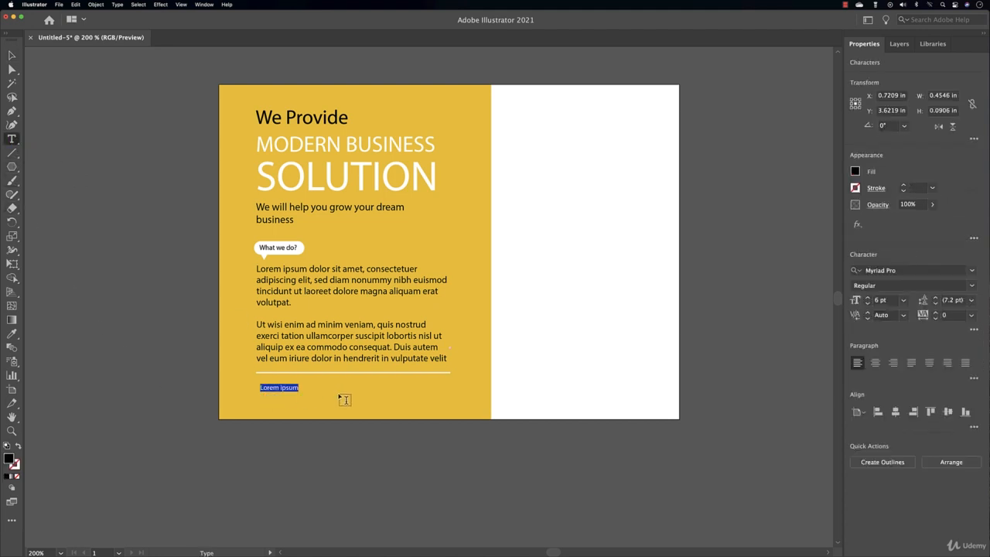
pyautogui.write('Contact us')
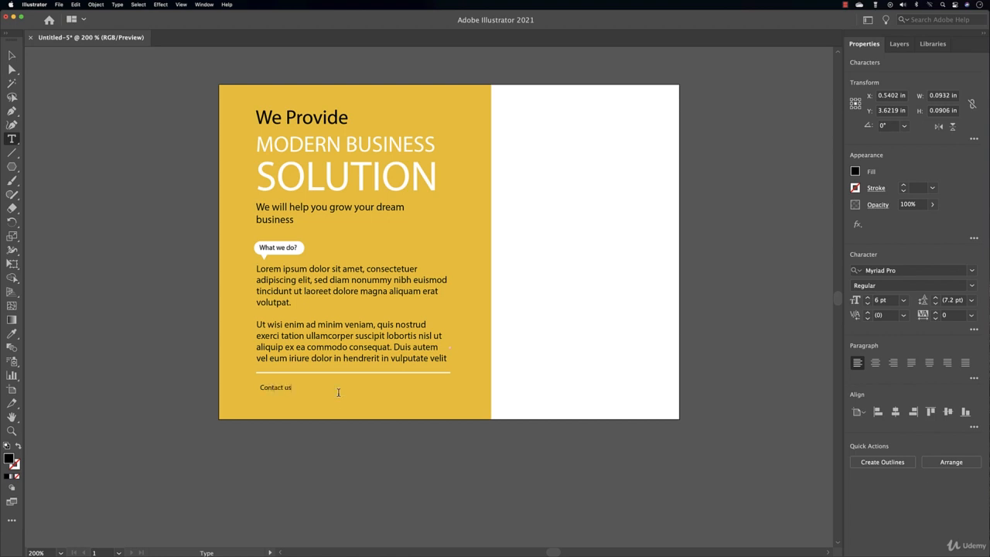
pyautogui.press('Escape')
pyautogui.click(262, 403)
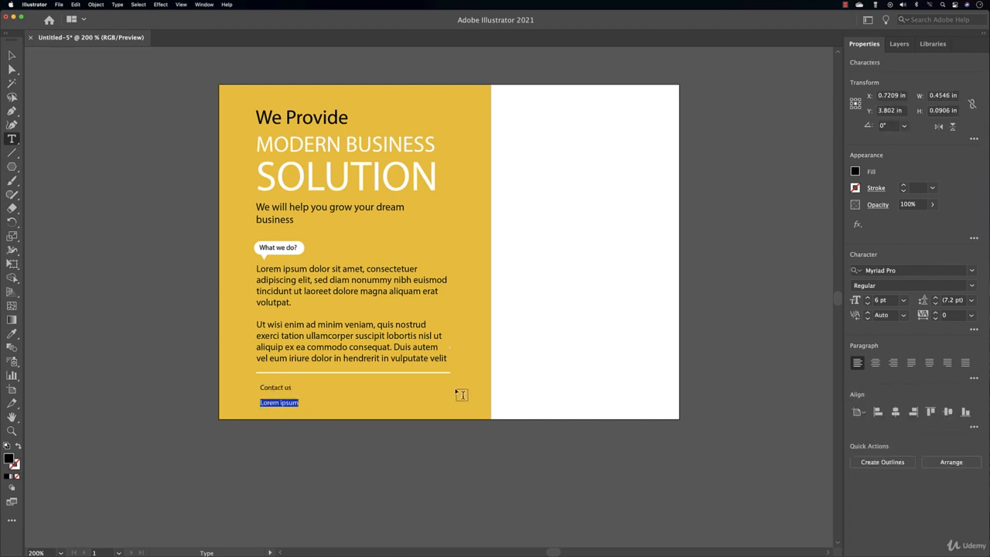
# Keep the phone number in Regular style and move it up slightly
pyautogui.click(12, 55)
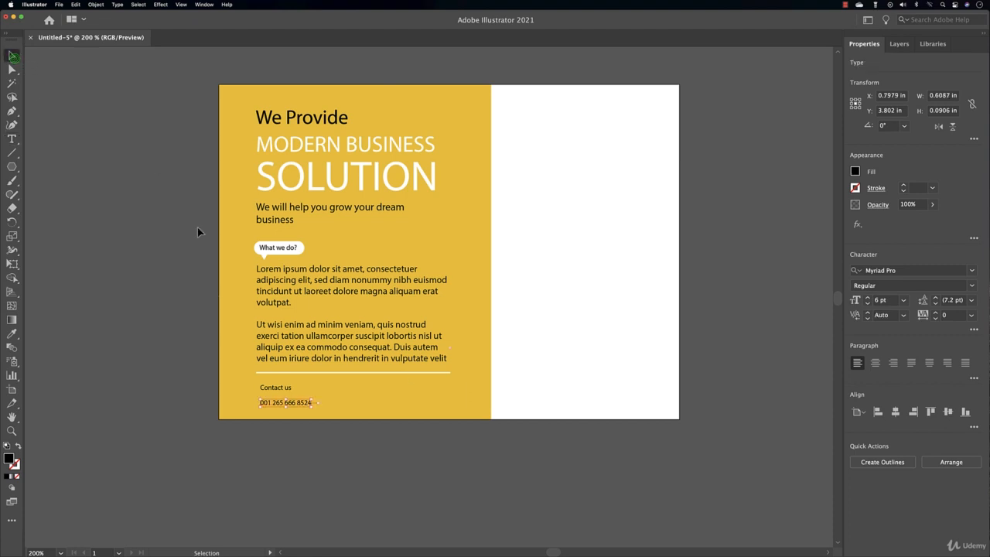
pyautogui.click(974, 329)
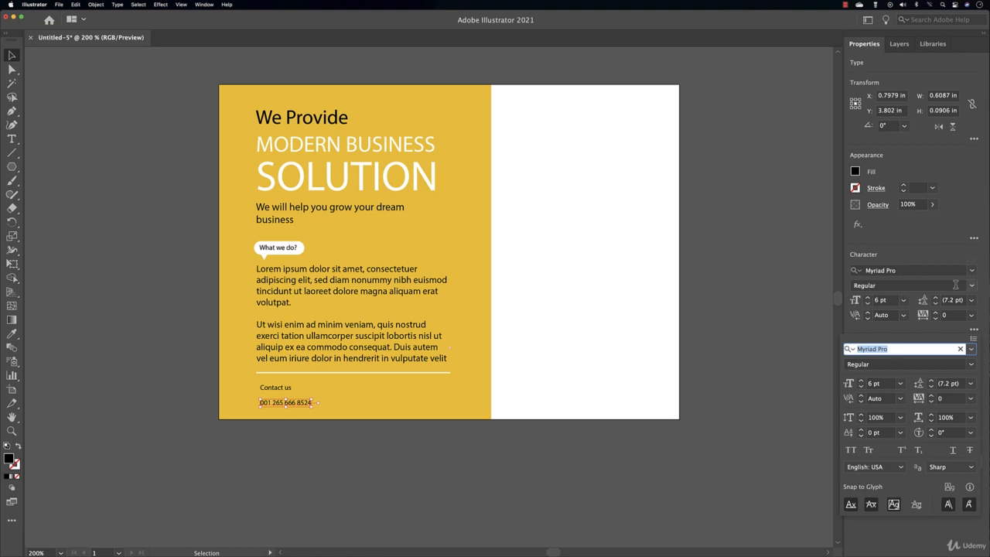
pyautogui.click(972, 285)
pyautogui.click(972, 286)
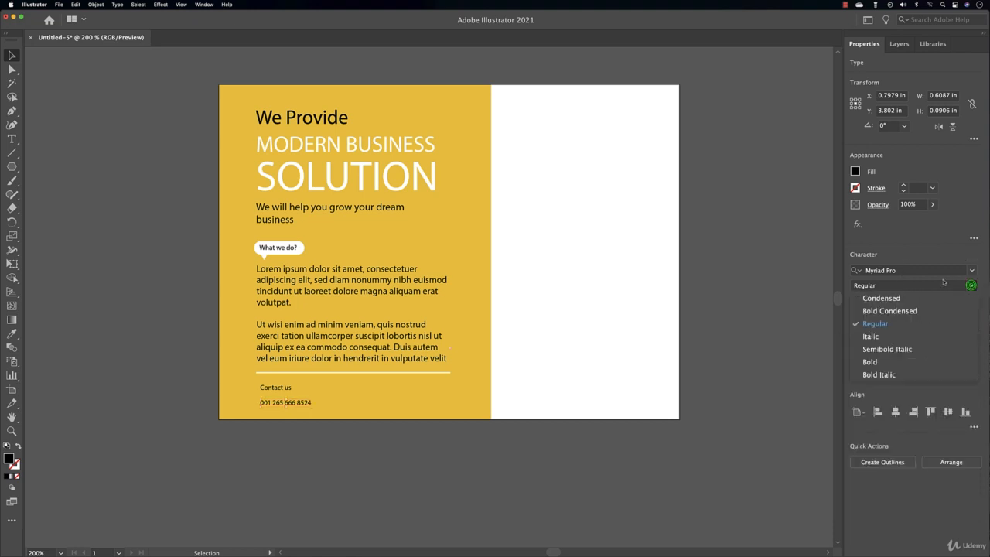
pyautogui.click(801, 342)
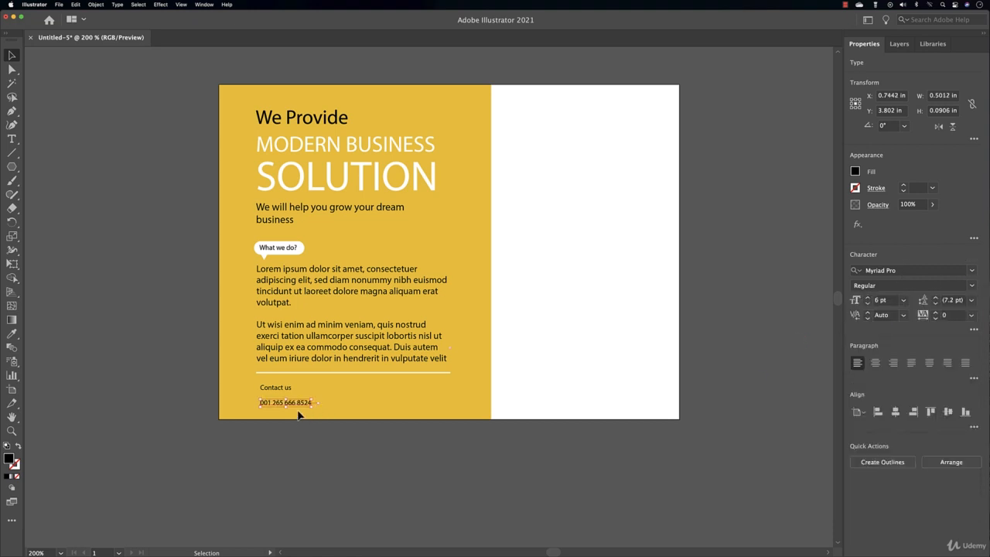
pyautogui.moveTo(302, 408); pyautogui.dragTo(296, 397)
# Fill the phone number white, then select all items in the left column
pyautogui.click(855, 171)
pyautogui.click(743, 272)
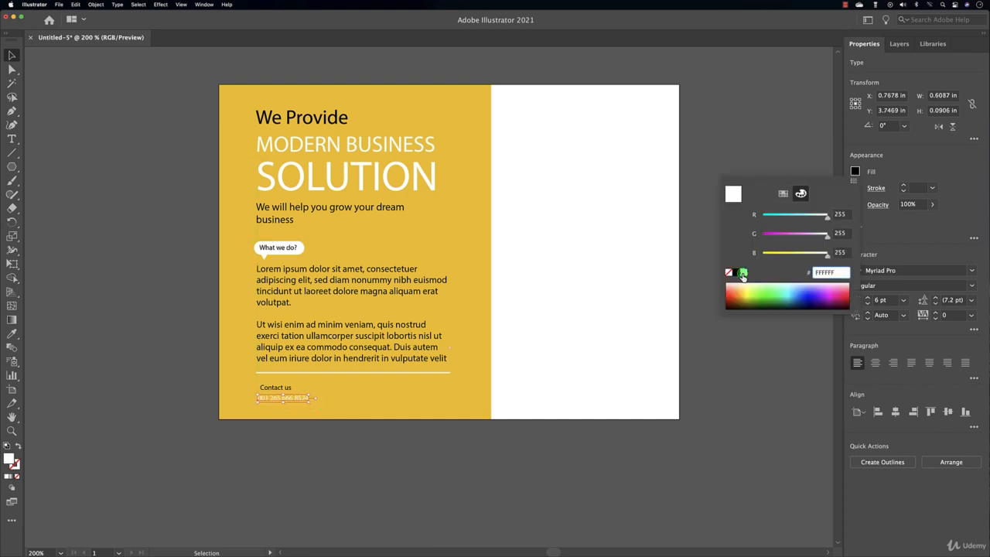
pyautogui.click(151, 395)
pyautogui.click(208, 459)
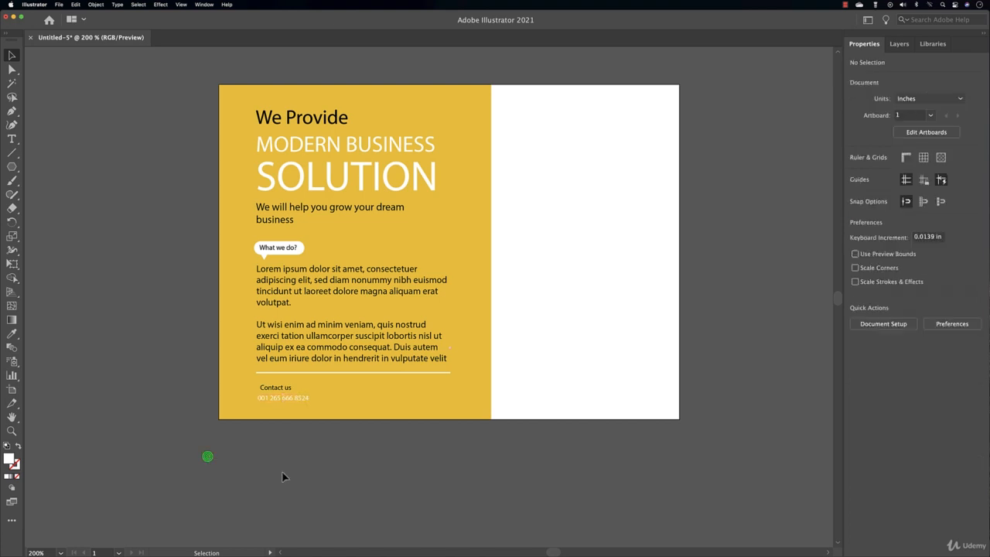
pyautogui.moveTo(271, 465); pyautogui.dragTo(281, 96)
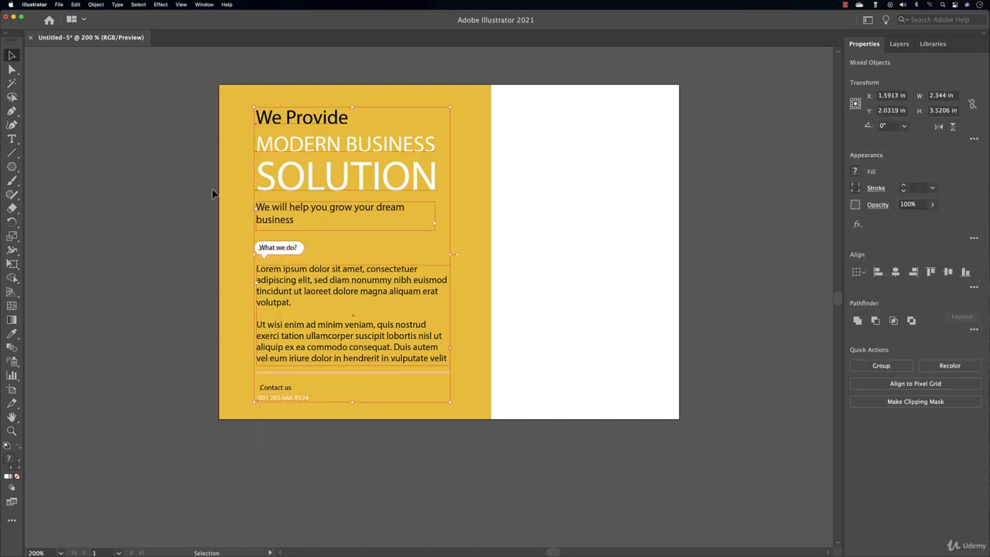
# Left-align the column's text blocks, divider and contact details, excluding the 'What we do?' bubble
pyautogui.keyDown('shift'); pyautogui.click(271, 256); pyautogui.keyUp('shift')
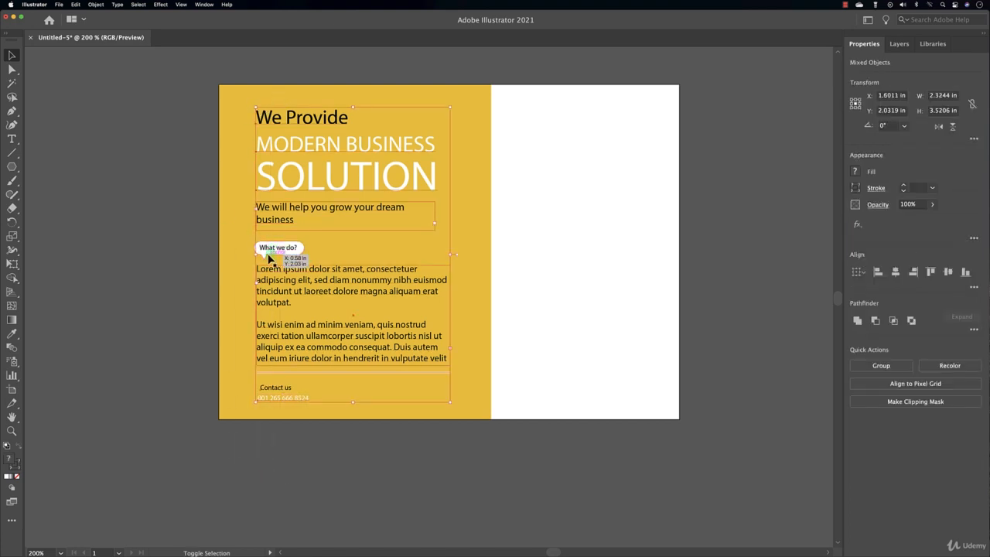
pyautogui.click(878, 273)
pyautogui.click(543, 274)
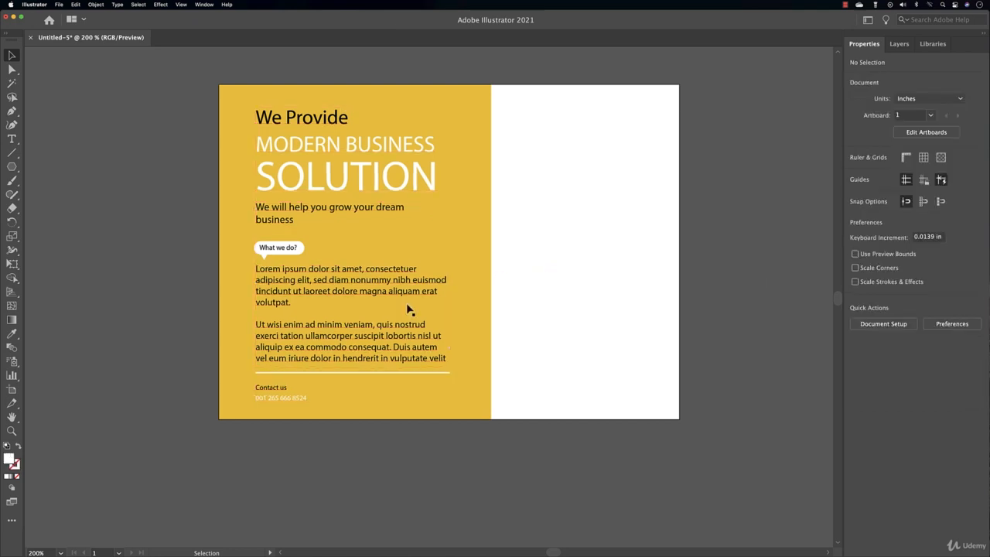
# Nudge the 'Contact us' label slightly lower, closer to the phone number
pyautogui.click(276, 388)
pyautogui.press('Down')
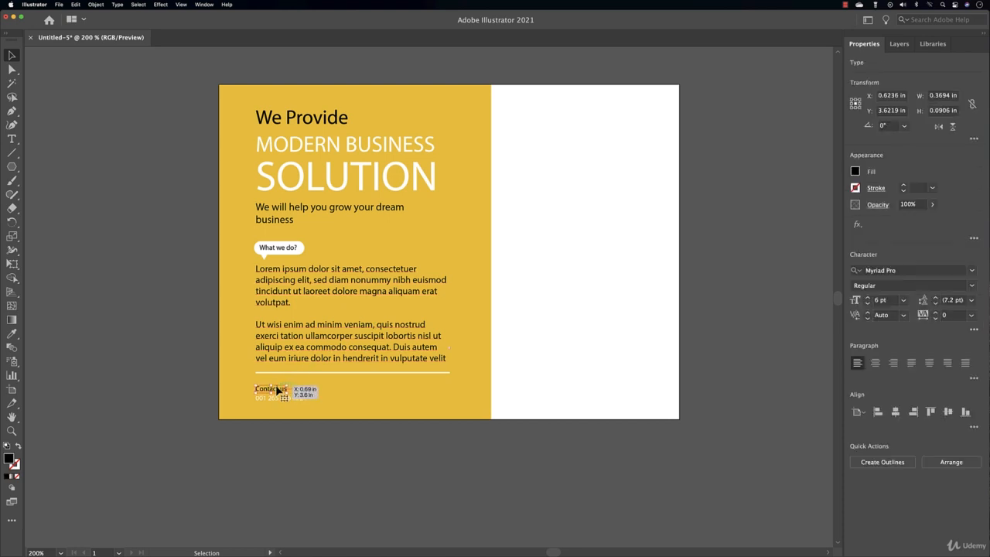
pyautogui.click(97, 154)
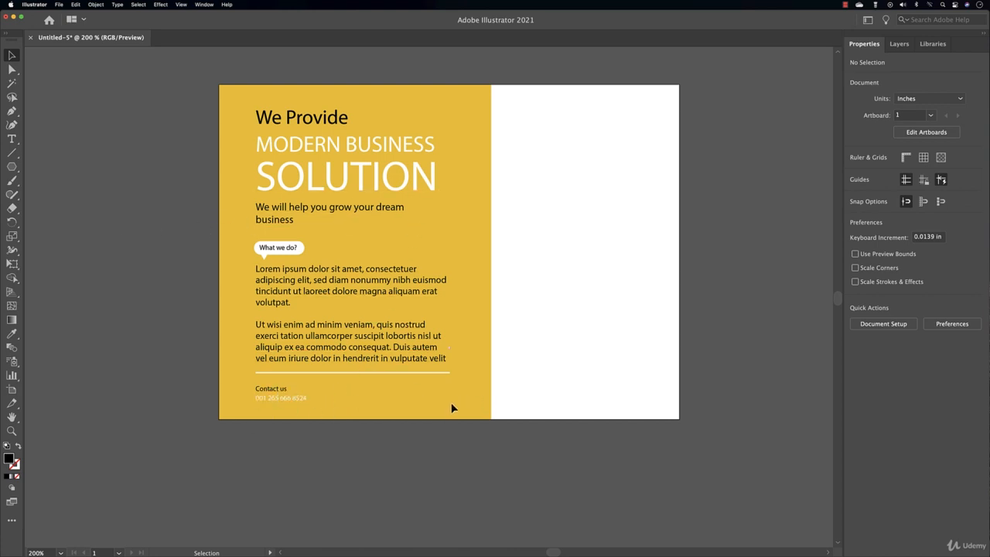
pyautogui.click(416, 299)
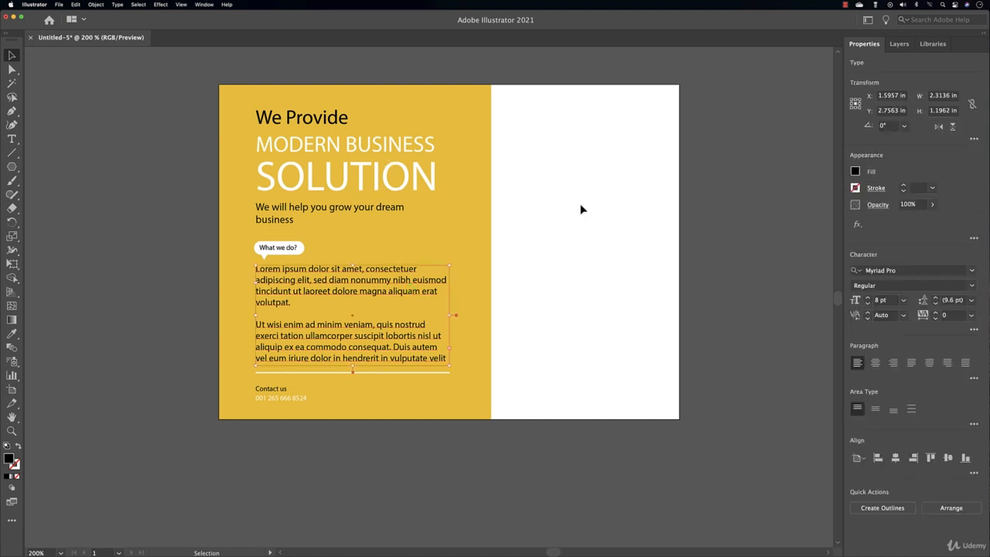